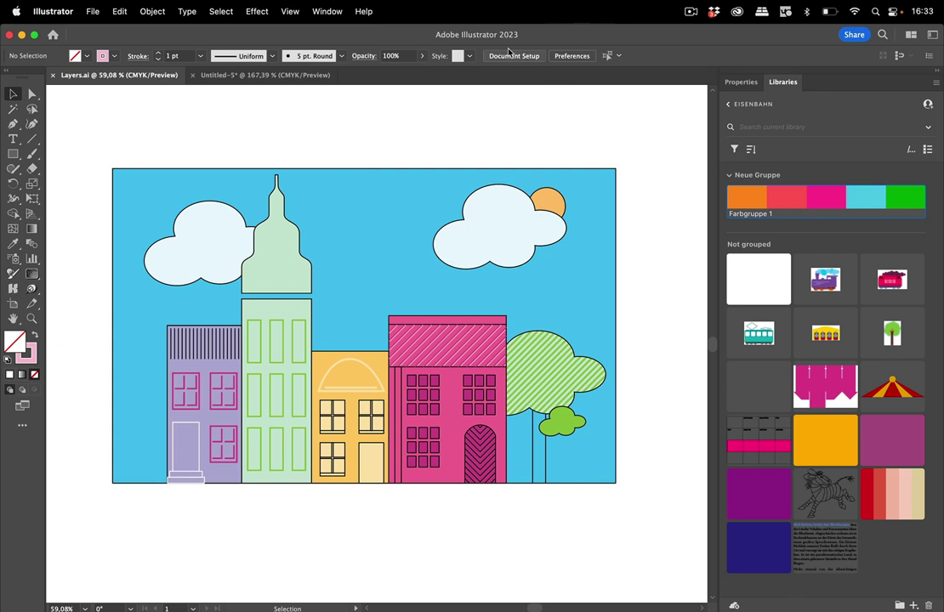
Step: Open the Layers panel and move it up and left beside the city illustration
click(327, 11)
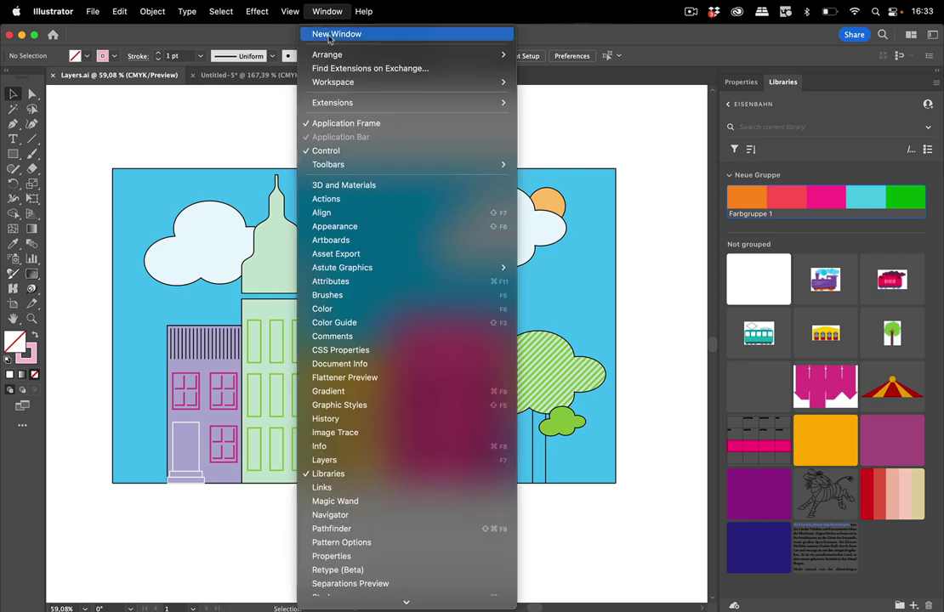
click(345, 463)
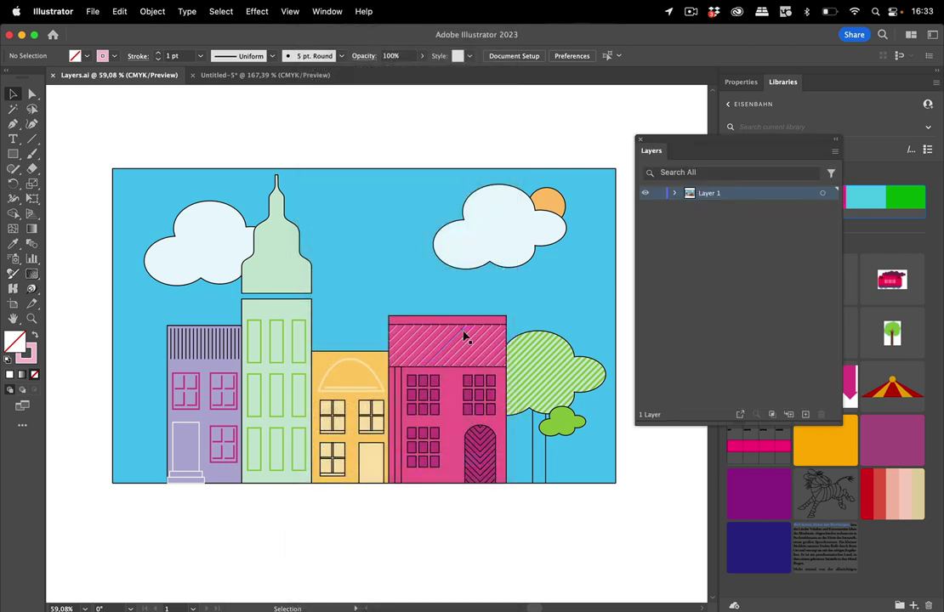
drag(697, 141, 638, 112)
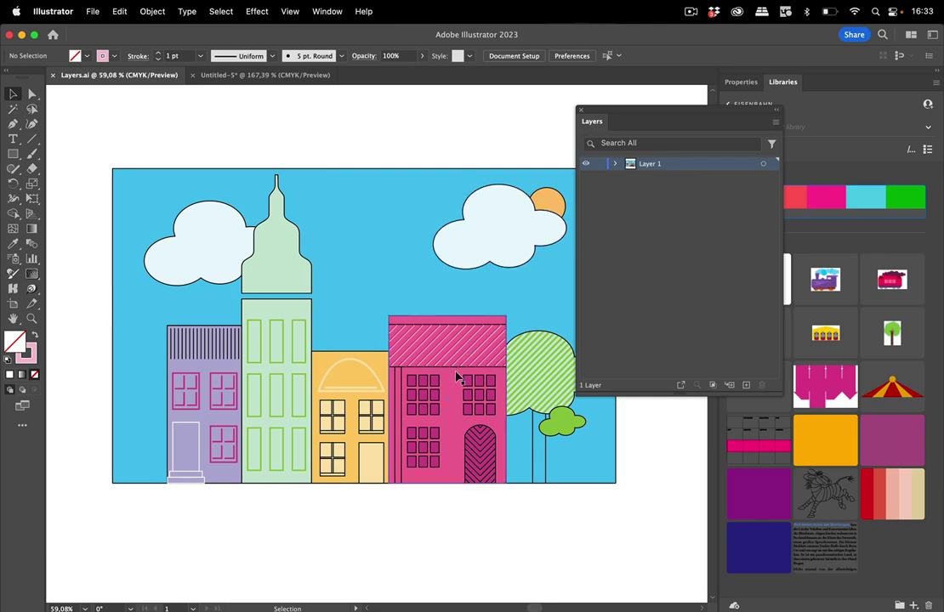
Step: Locate a pink building window in the Layers list, then collapse Layer 1 and deselect
click(438, 385)
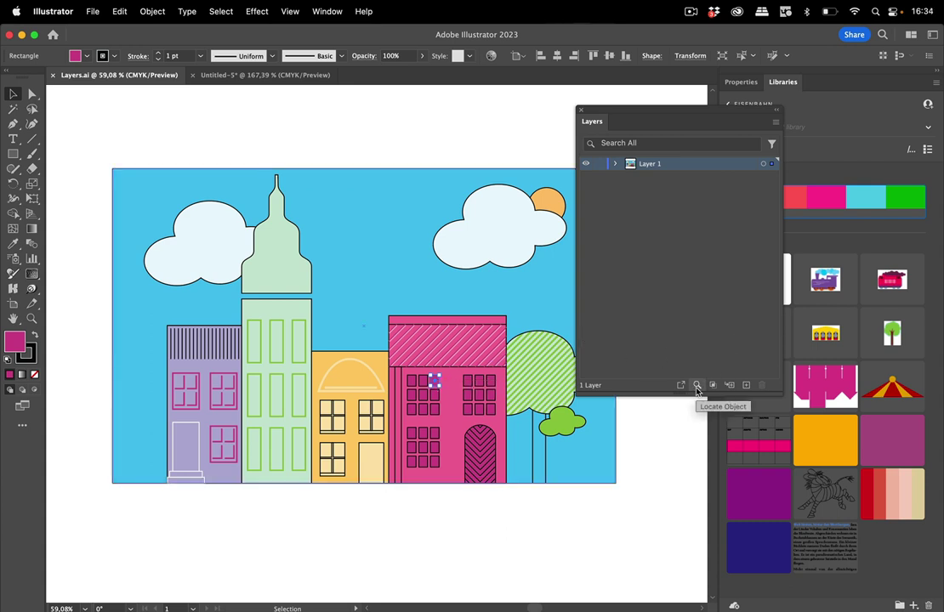
click(695, 387)
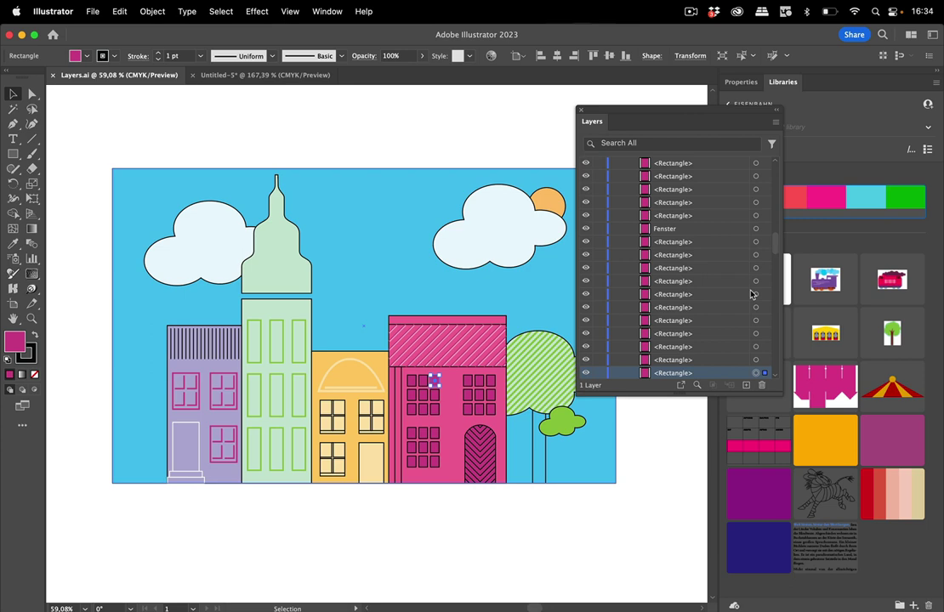
click(687, 231)
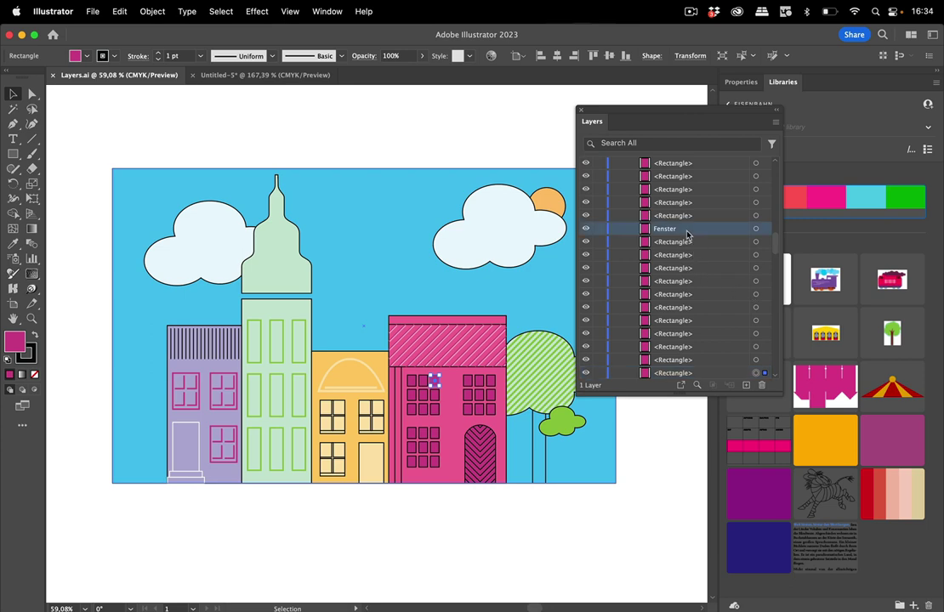
scroll(687, 234, up, 10)
click(615, 163)
click(516, 133)
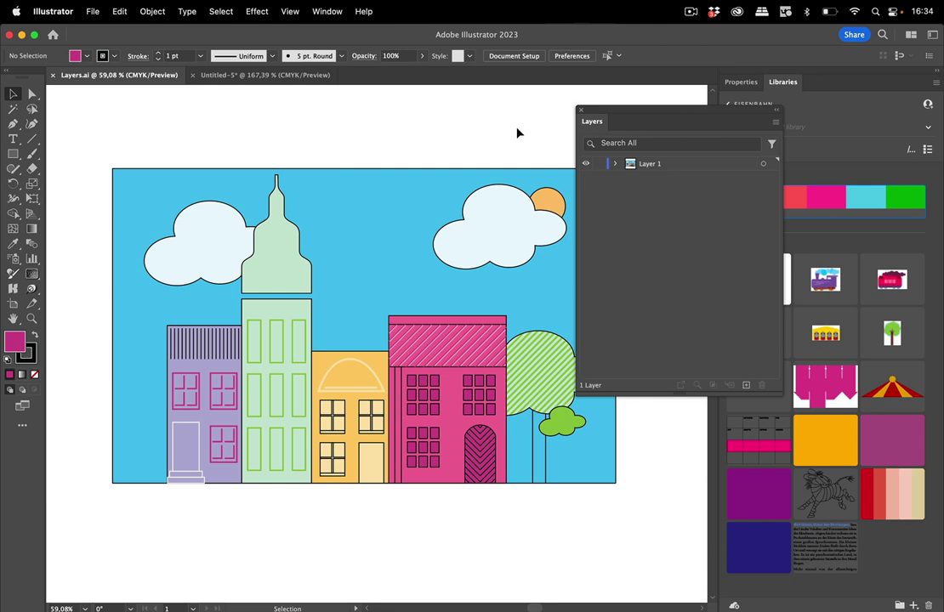
Step: Enter 'Fenster' in the Layers panel search and look over the filter options
click(654, 145)
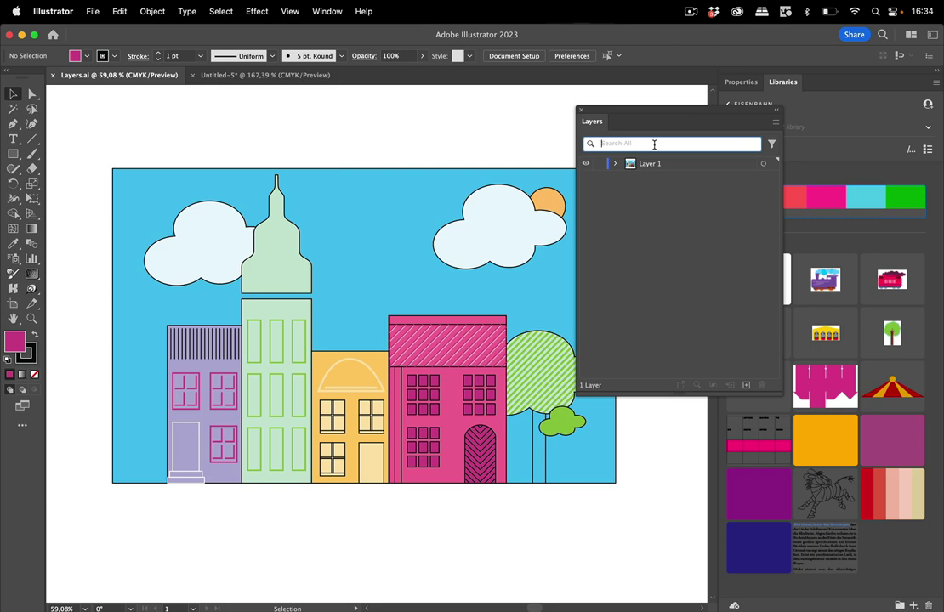
text(Fenster)
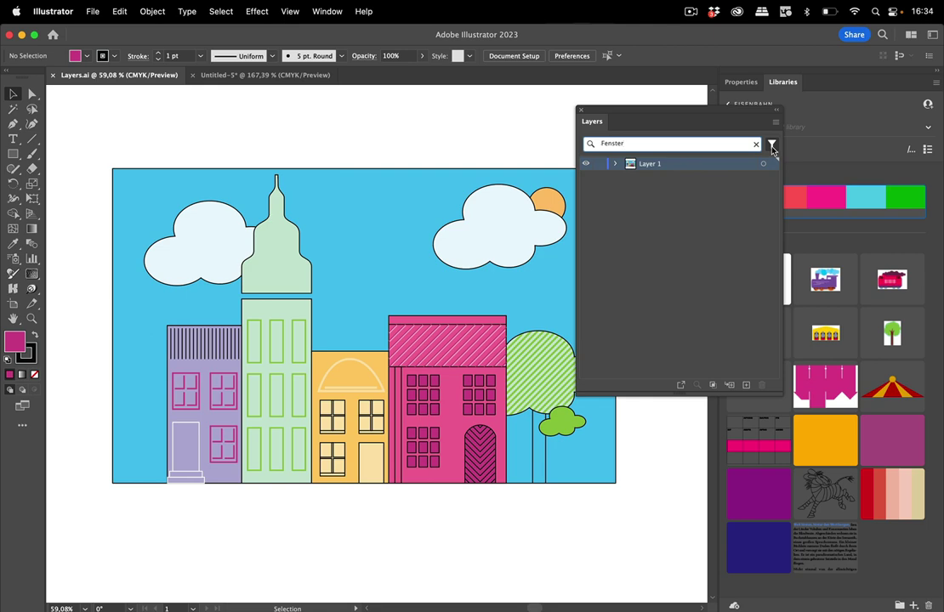
click(771, 147)
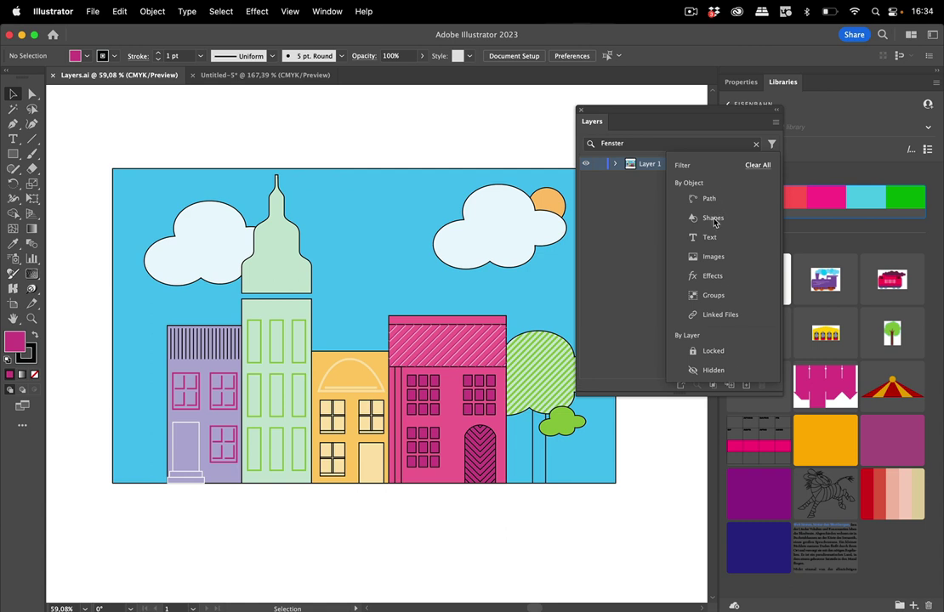
click(739, 139)
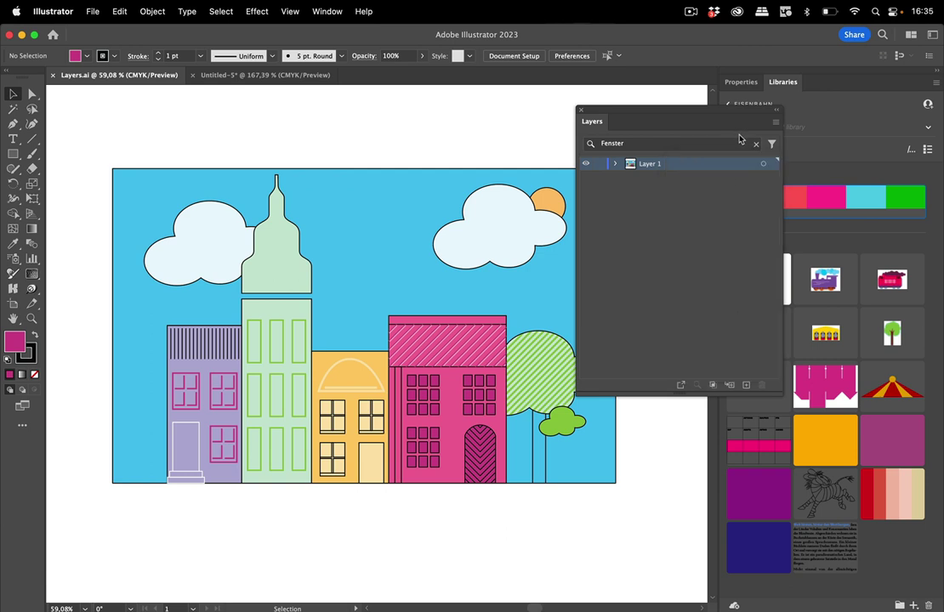
Step: Apply the Fenster search and select the Fenster sublayer under Layer 1
click(691, 144)
key(Return)
click(615, 164)
click(709, 181)
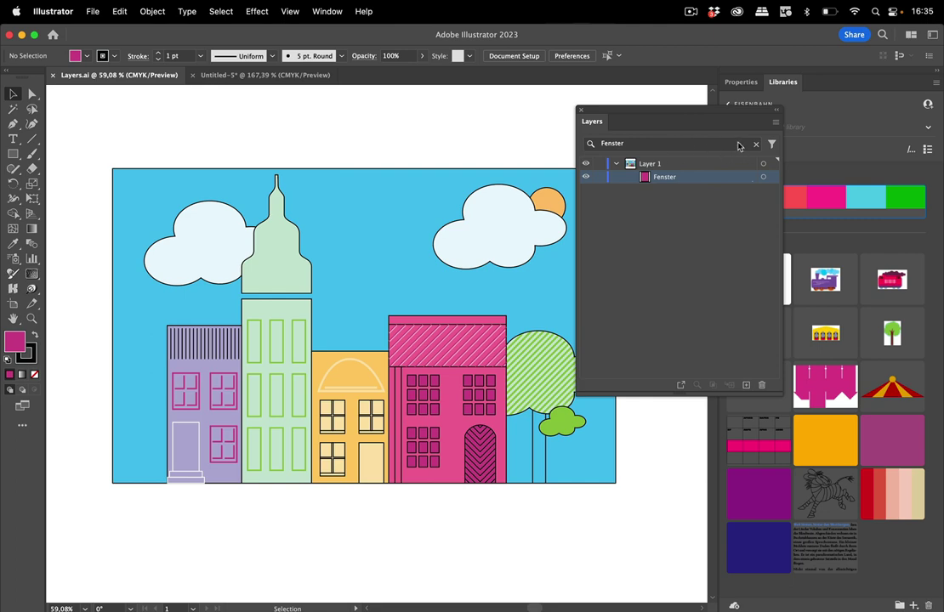
Step: Clear the Fenster search and the Shapes filter, then close the Layers panel
click(670, 143)
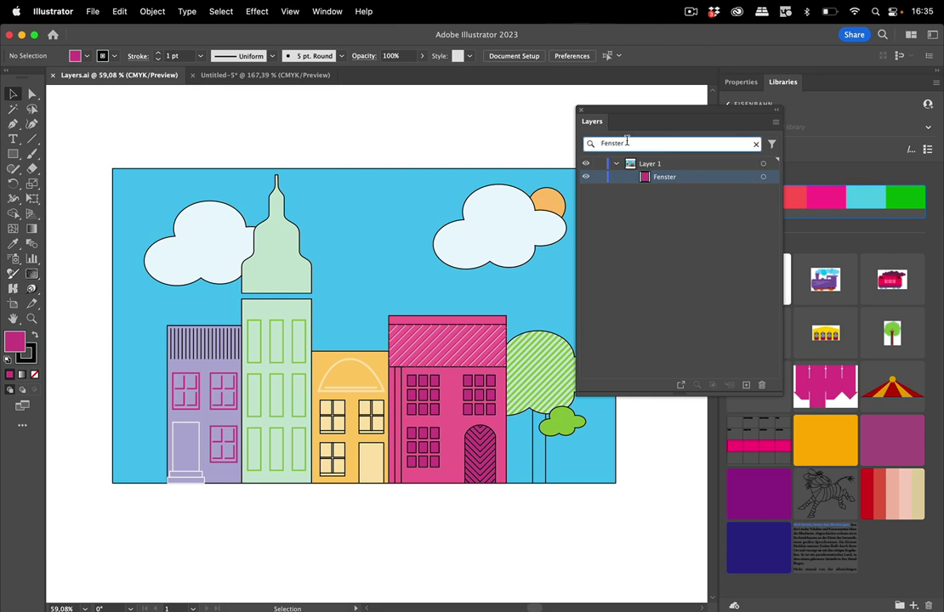
key(BackSpace)
key(BackSpace)
key(BackSpace)
key(BackSpace)
key(BackSpace)
key(BackSpace)
key(BackSpace)
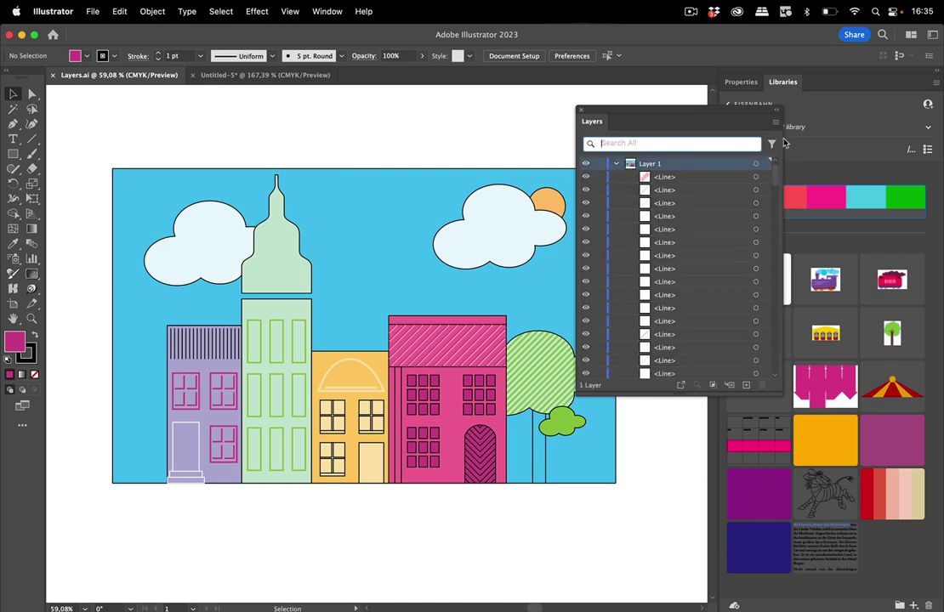
click(771, 144)
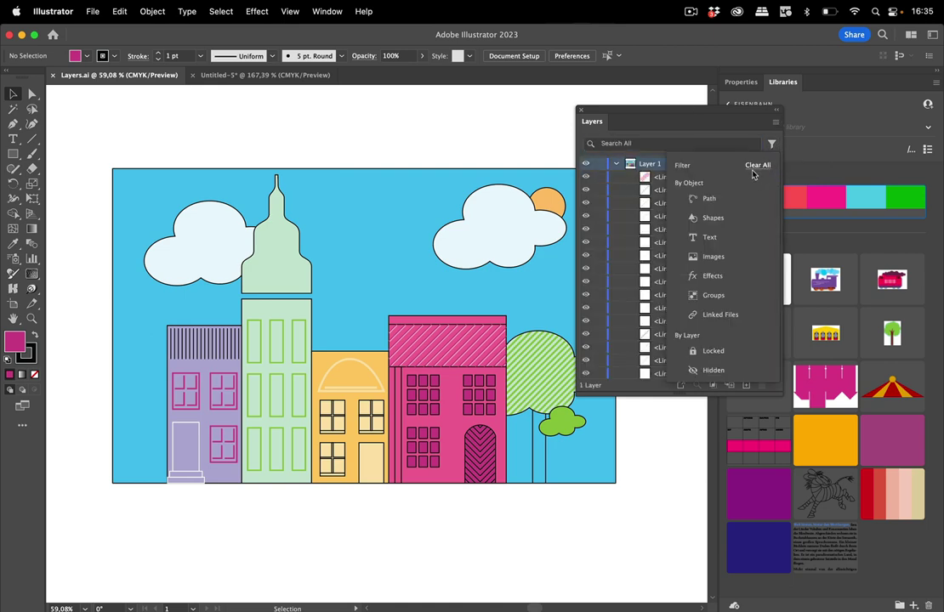
click(695, 218)
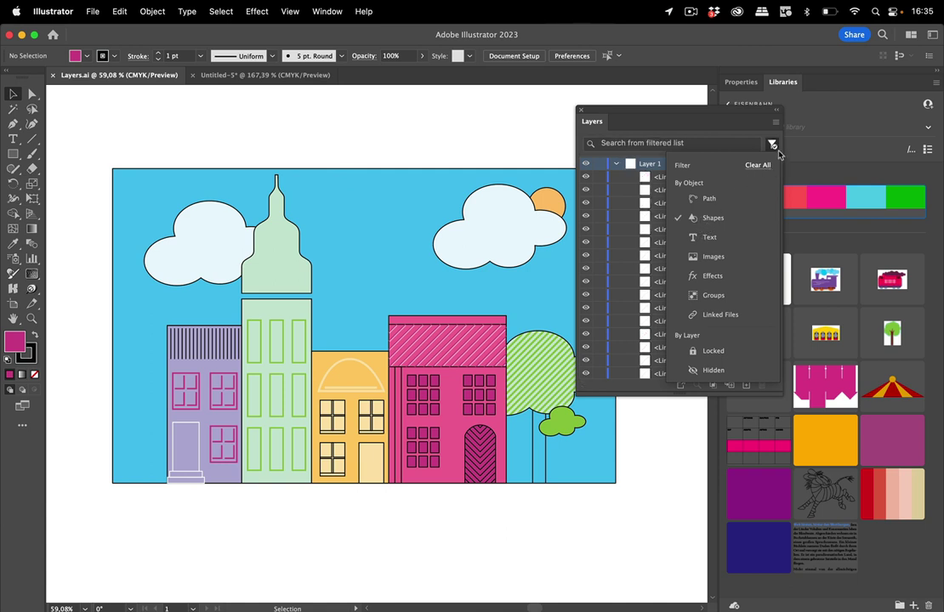
click(760, 166)
click(515, 131)
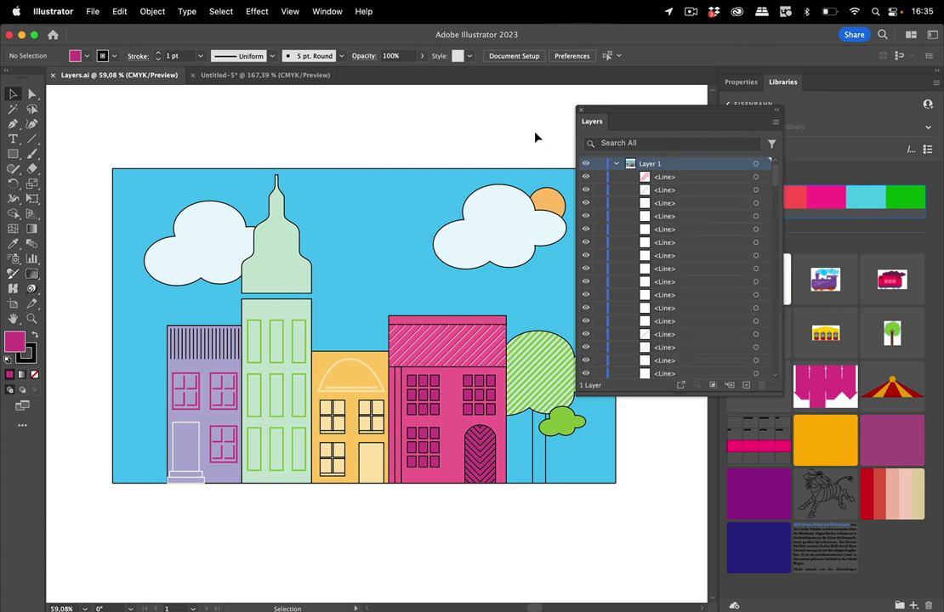
click(580, 111)
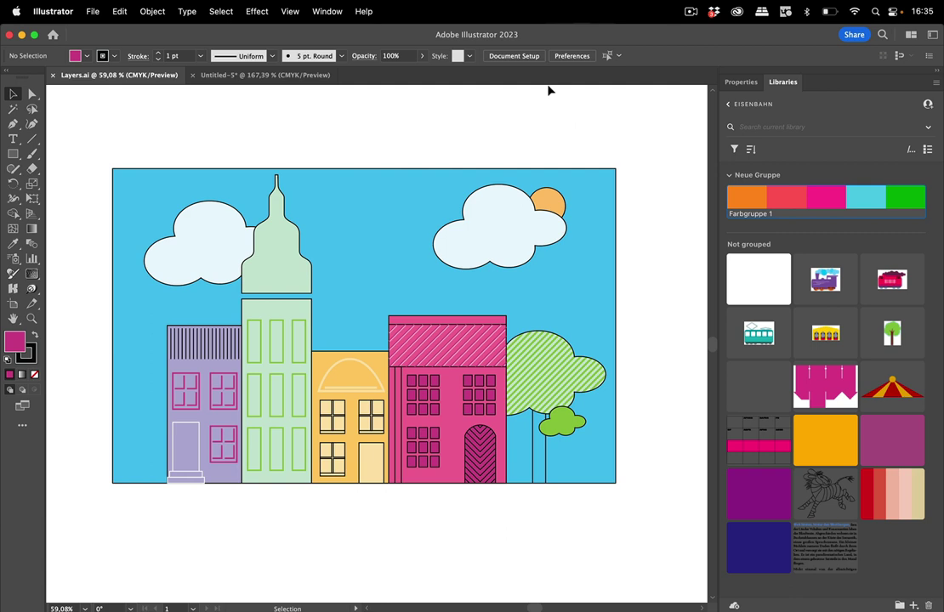
Step: Open the Color panel and position it slightly lower and right
click(328, 11)
click(336, 307)
drag(595, 108, 607, 128)
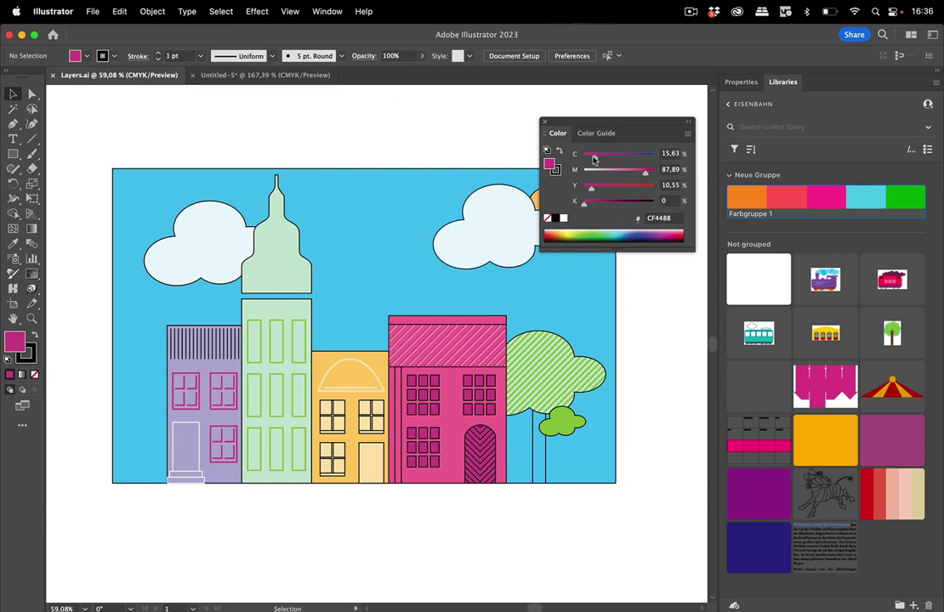
Step: Select and copy the pink fill's hex code CF448B
click(660, 218)
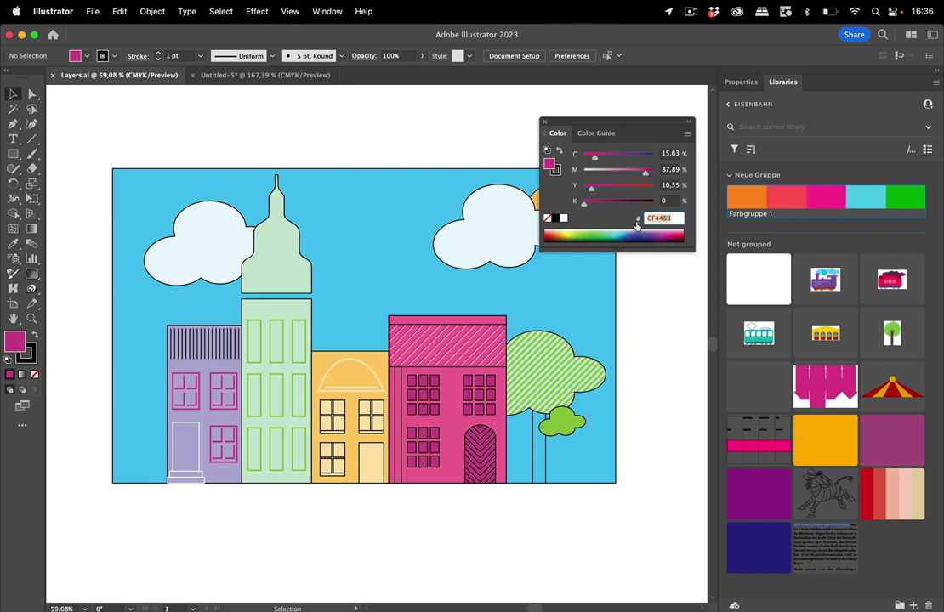
click(638, 222)
key(Return)
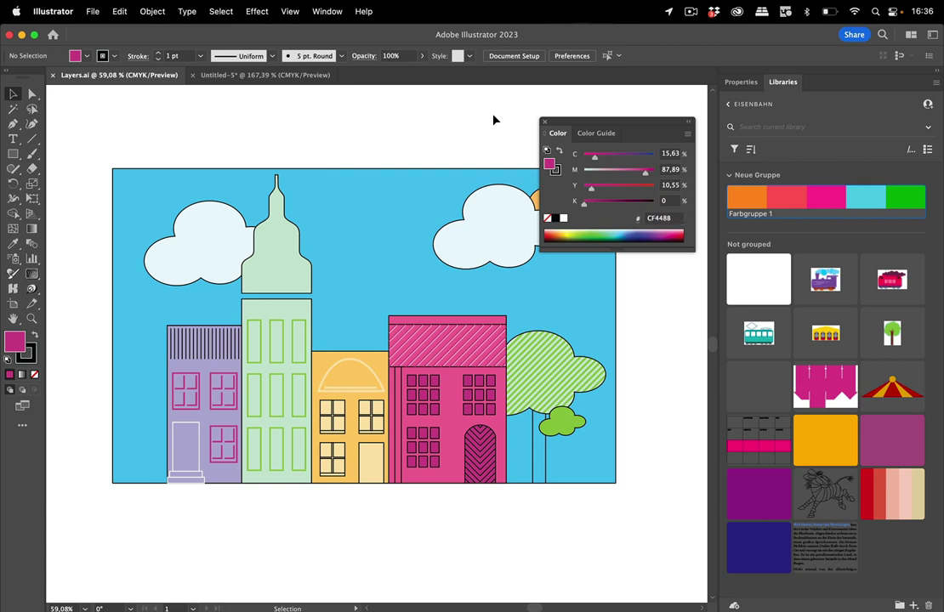
click(667, 219)
Step: Assign the Japan Color 2002 Newspaper profile to the town illustration
click(121, 12)
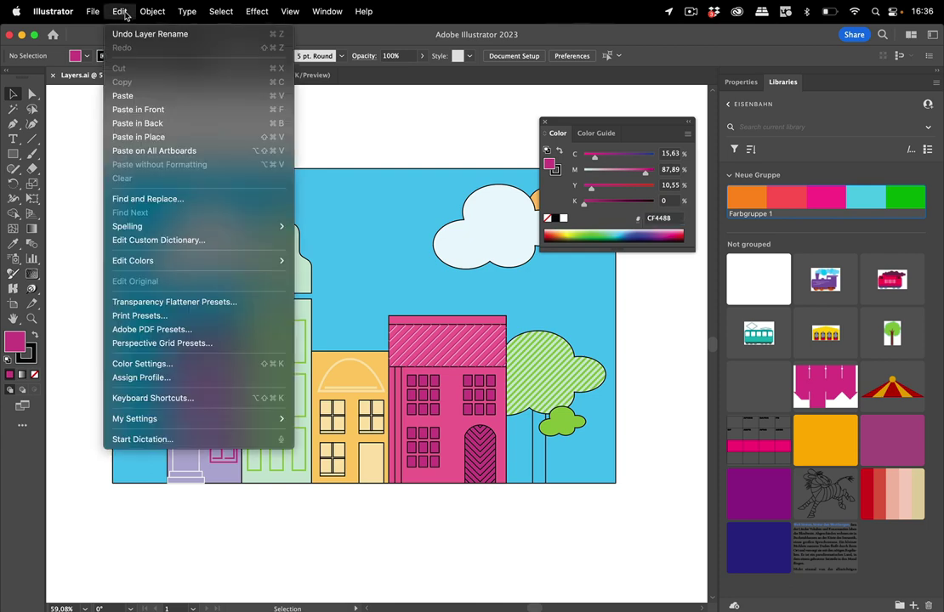
click(146, 377)
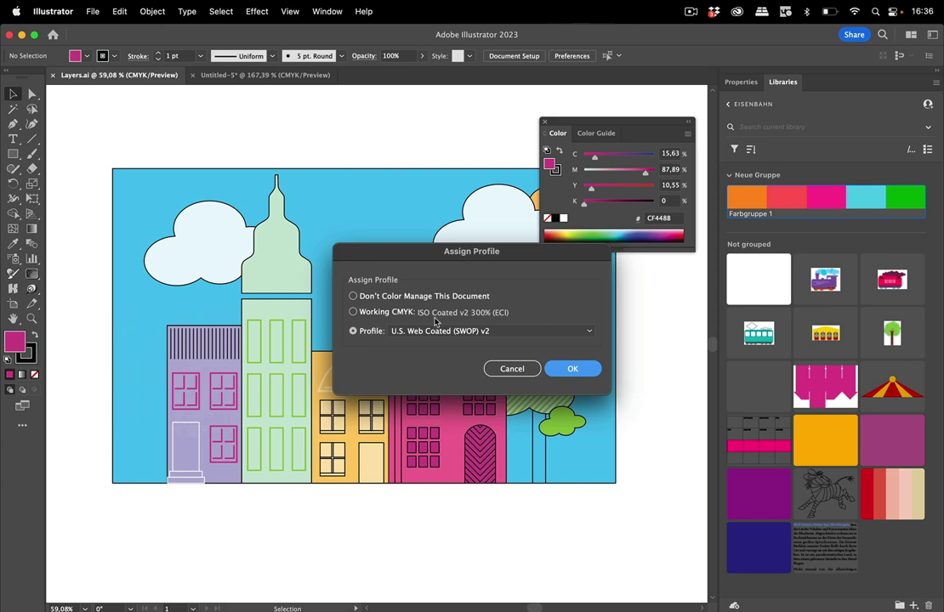
click(466, 332)
scroll(472, 234, up, 3)
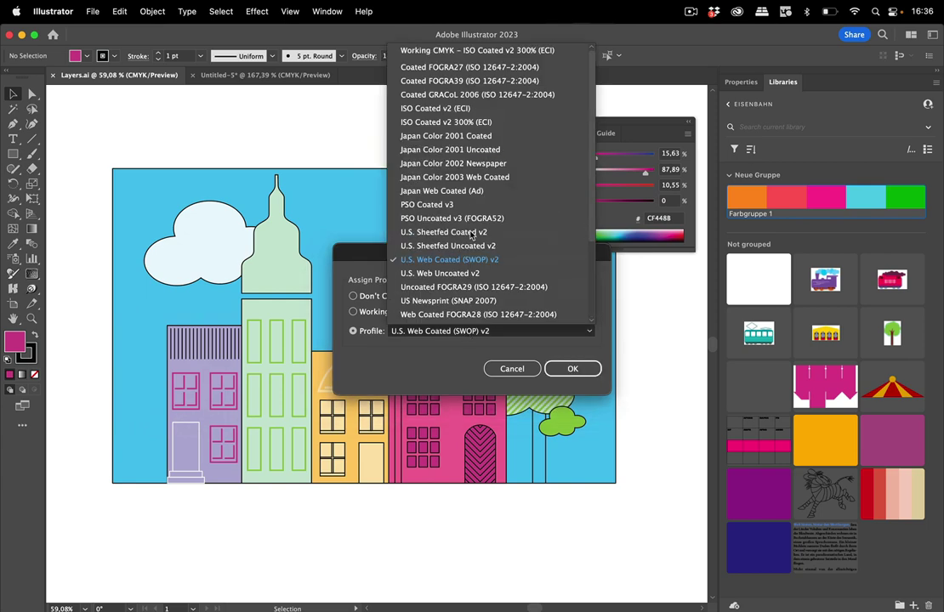
click(496, 163)
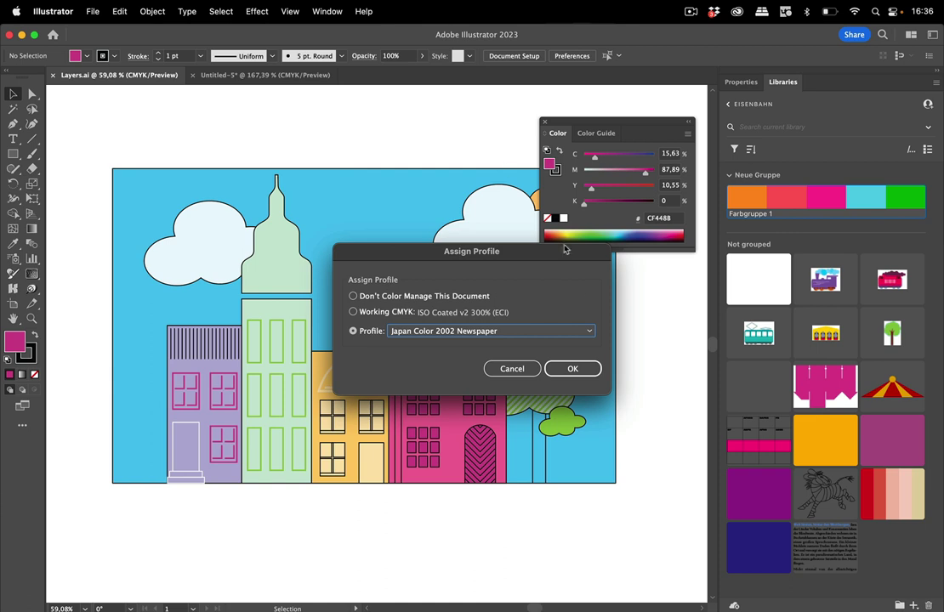
click(573, 369)
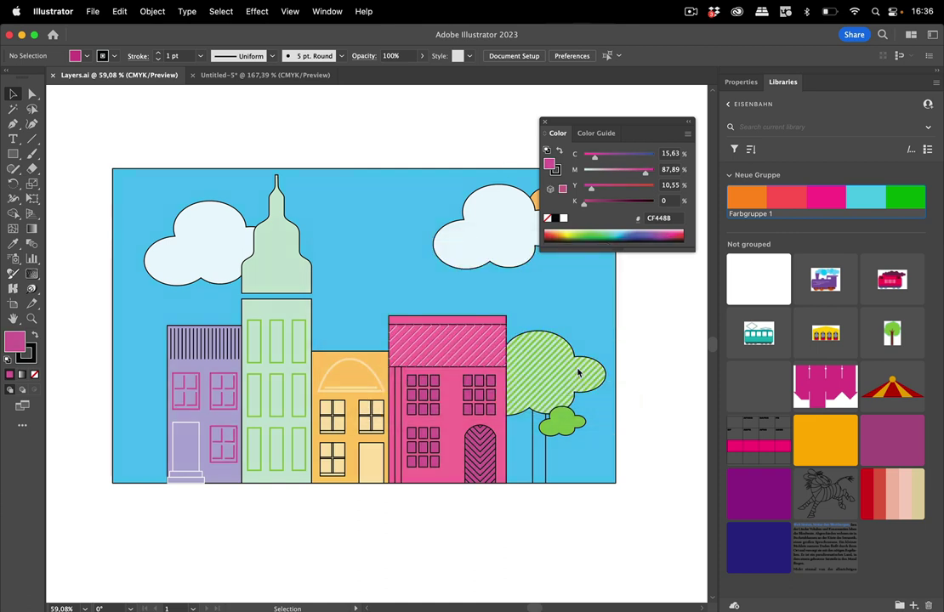
Step: Re-enter the magenta, yellow and cyan values so the colour reads D16498
click(672, 169)
click(672, 184)
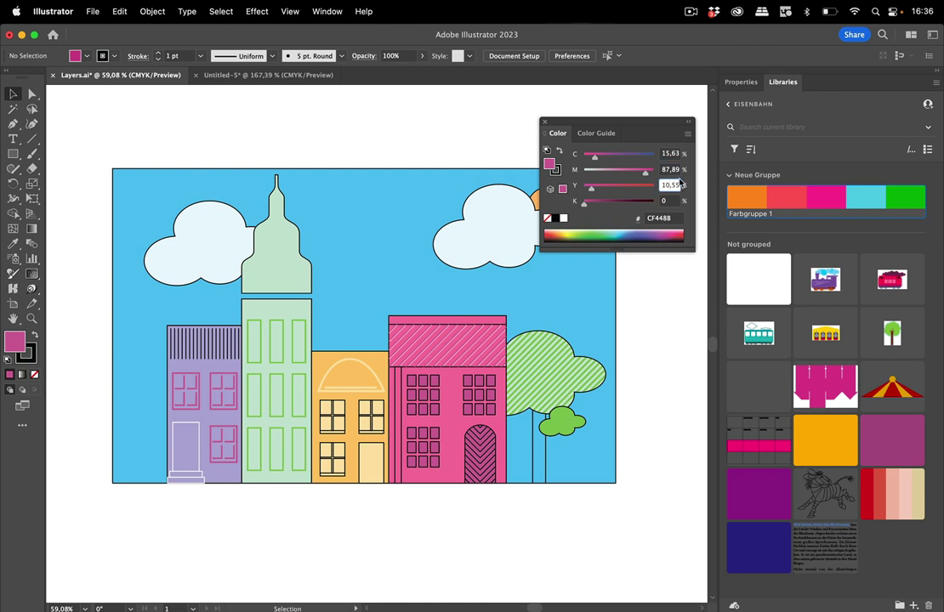
click(670, 154)
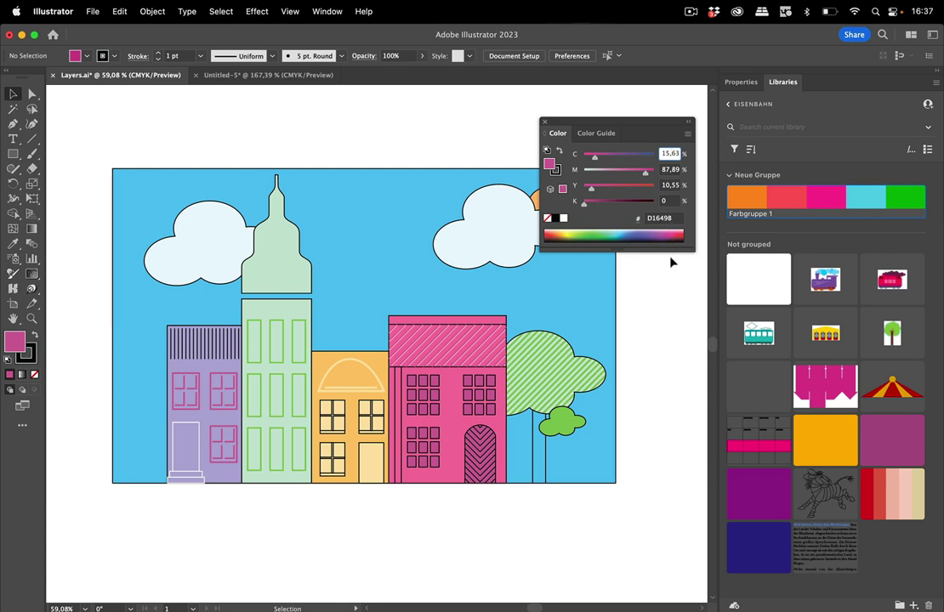
click(515, 143)
Step: Switch to the Untitled-5 zebra document and close the floating Color panel
click(307, 75)
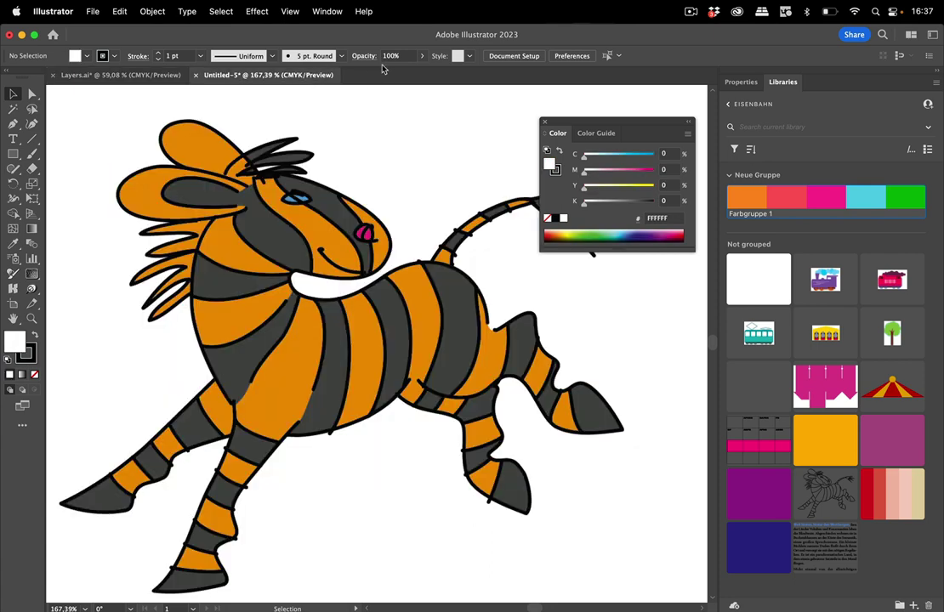
click(545, 123)
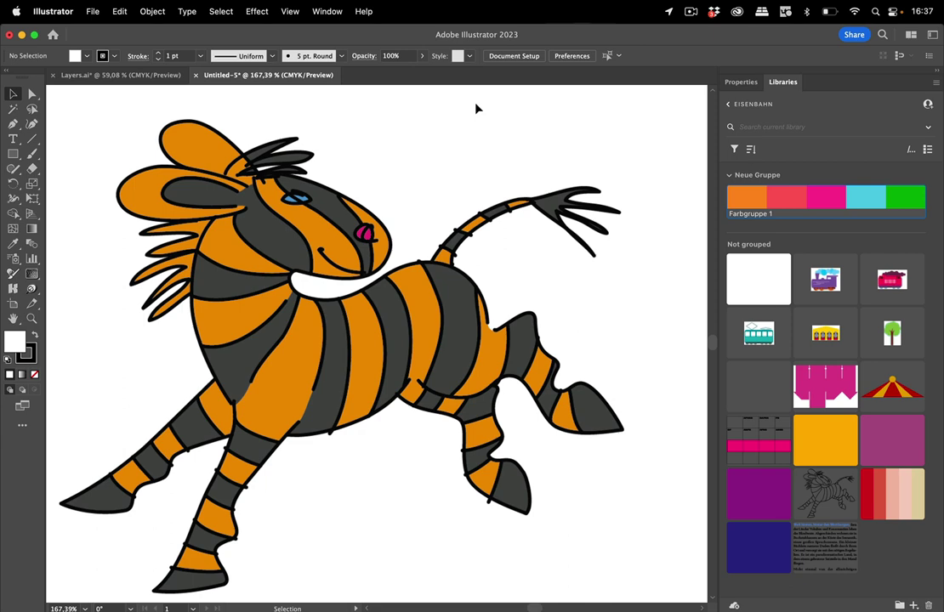
click(328, 11)
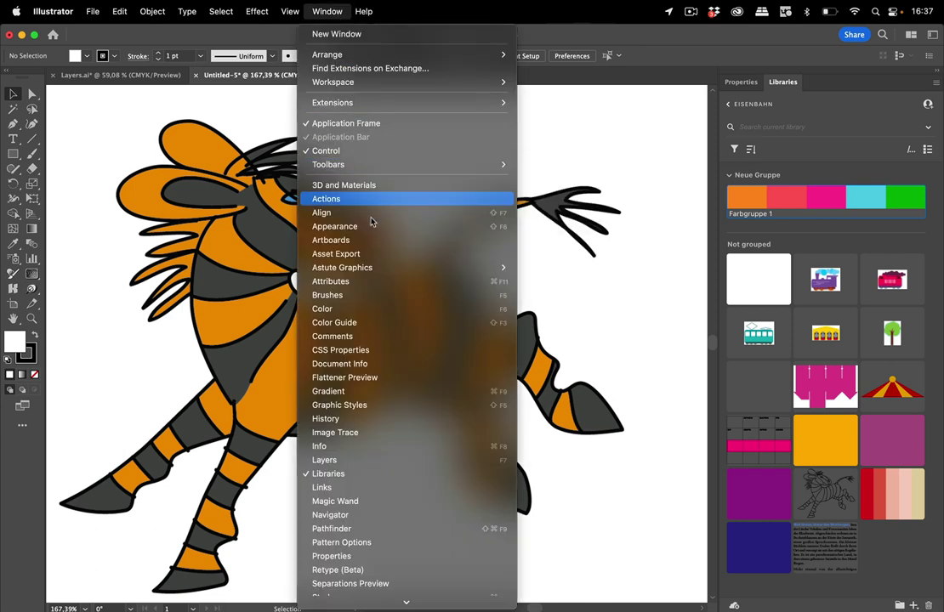
Step: Open the Image Trace panel over the canvas with the zebra image selected and browse presets
click(363, 432)
click(361, 247)
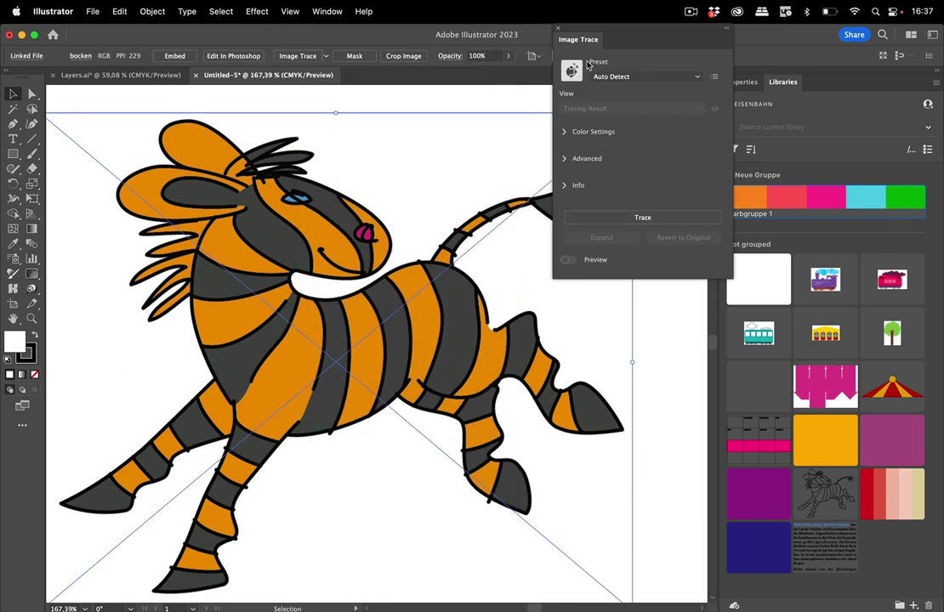
mouse_move(622, 31)
mouse_down()
mouse_move(595, 78)
mouse_move(577, 142)
mouse_up()
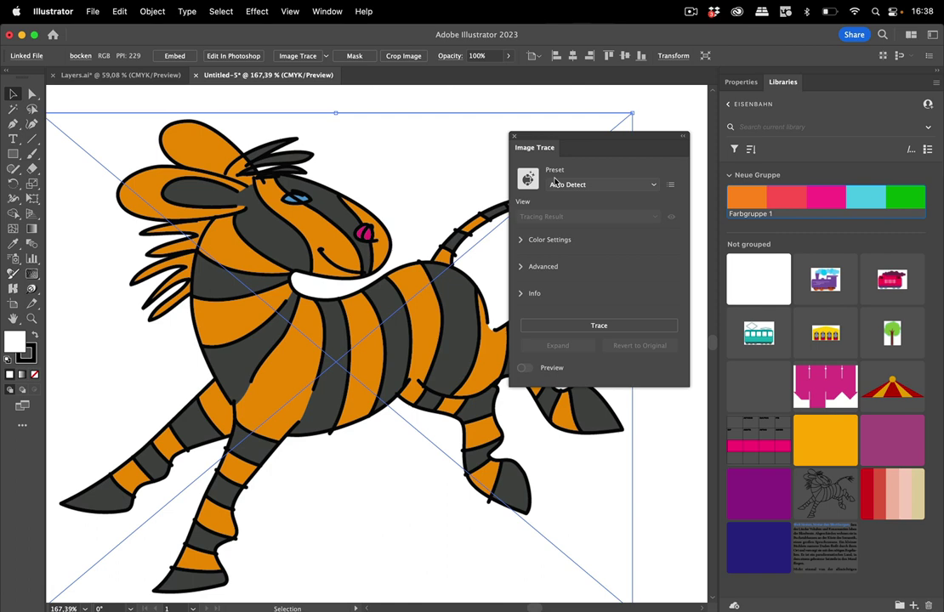
click(609, 189)
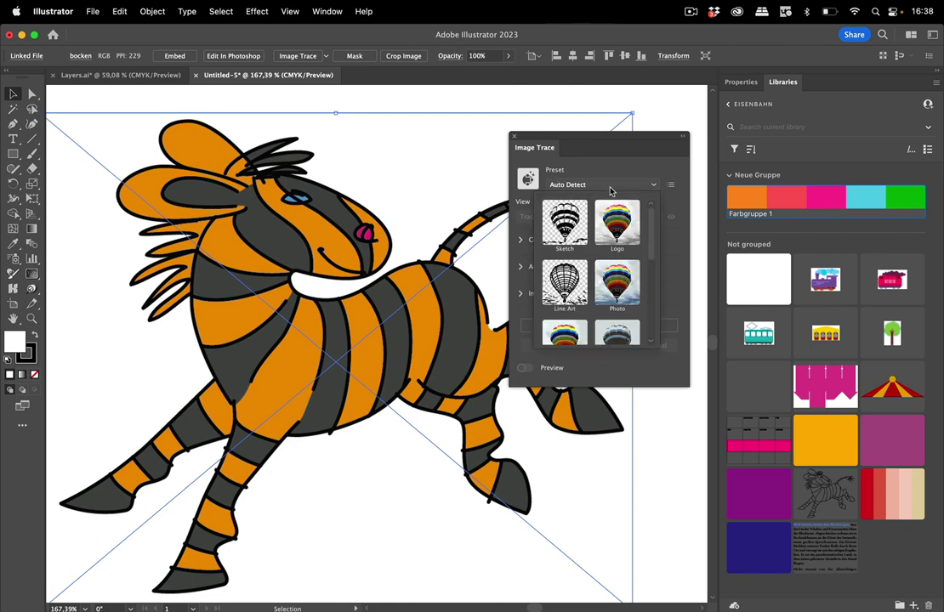
mouse_move(650, 248)
mouse_down()
mouse_move(649, 323)
mouse_move(638, 170)
mouse_up()
Step: Trace the zebra with the Logo preset and reveal its Info and Advanced settings
click(636, 162)
click(599, 329)
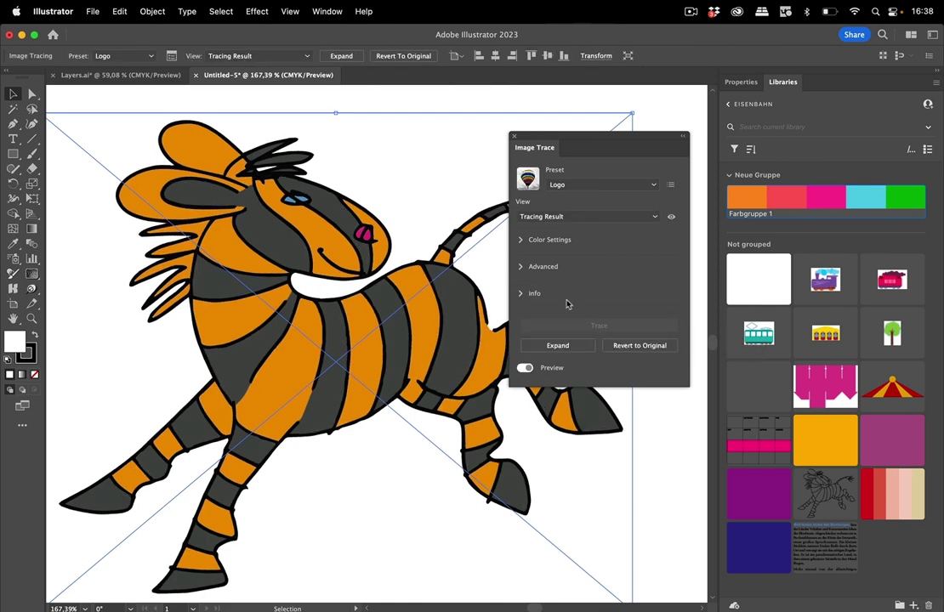
click(521, 293)
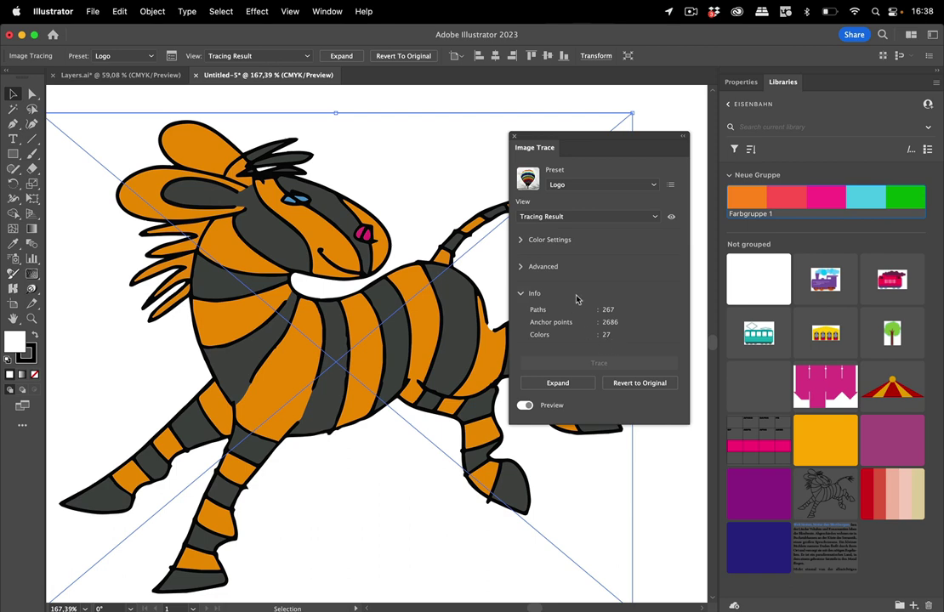
click(524, 267)
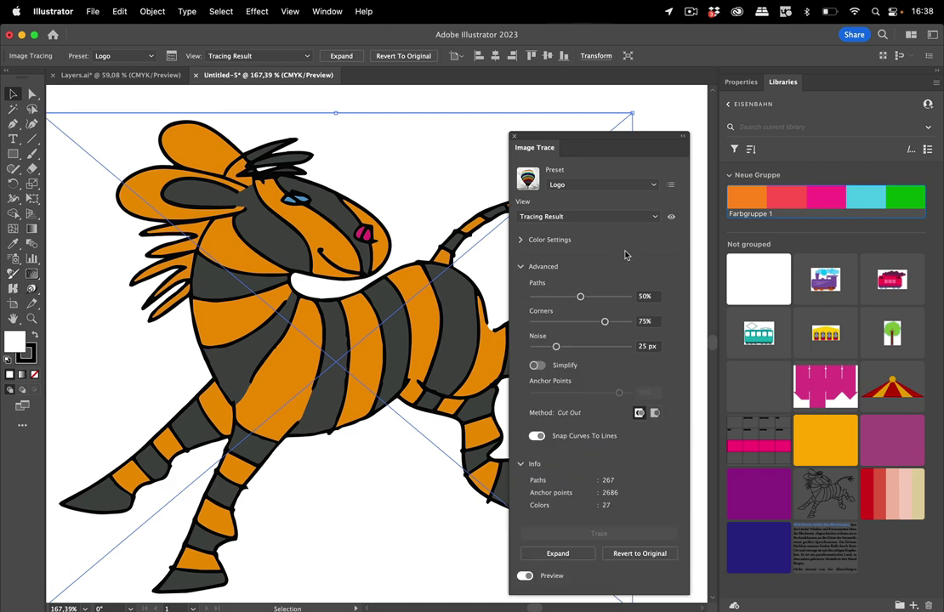
Step: Drag the Color slider to 6 colours, giving 127 paths and 2004 anchor points
click(520, 241)
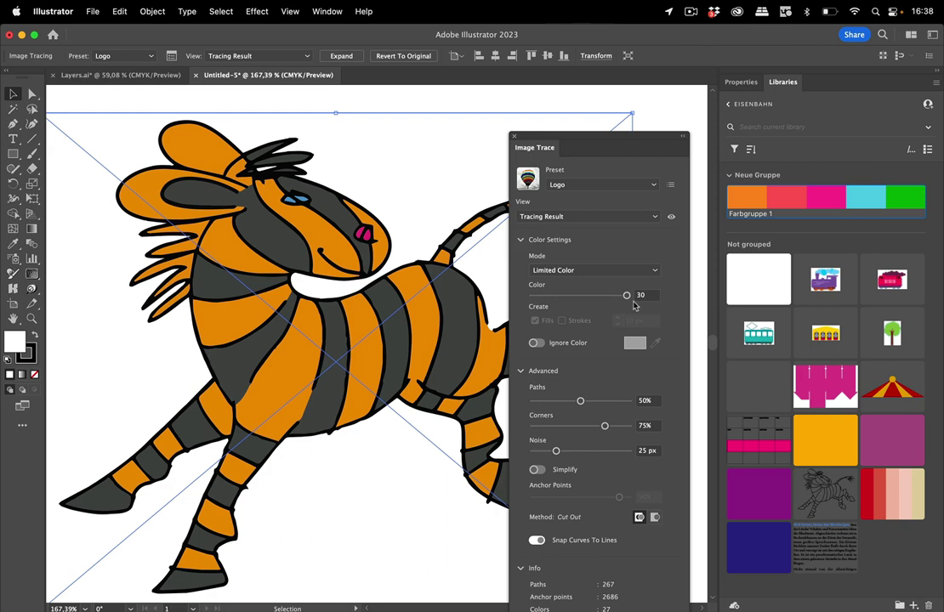
drag(627, 295, 548, 296)
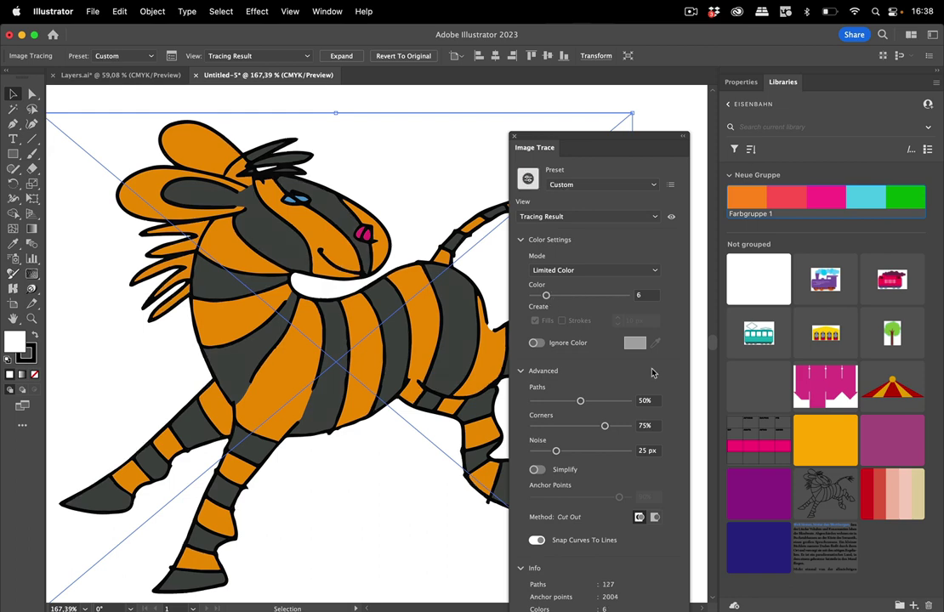
drag(626, 141, 644, 31)
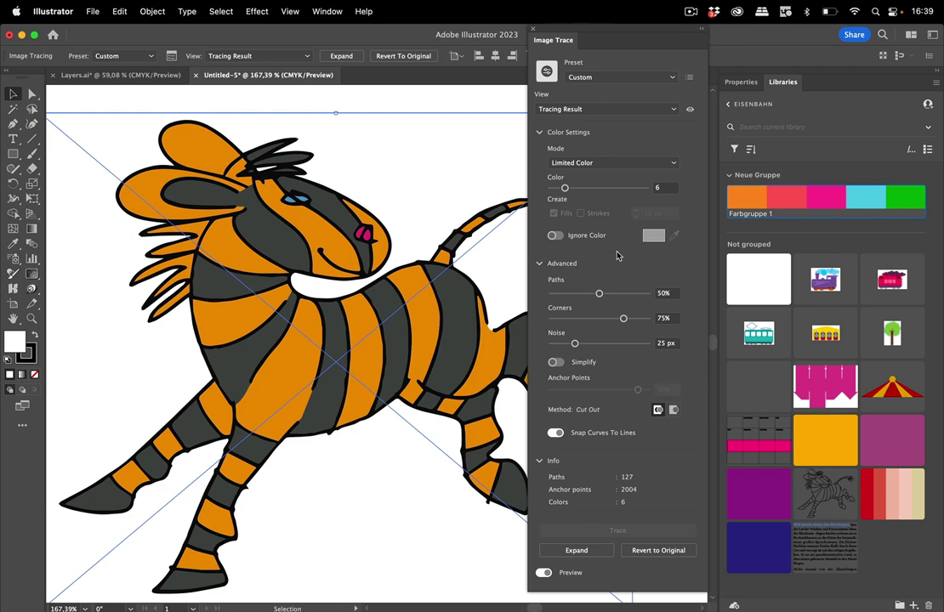
Step: Sample the orange to ignore, turn Ignore Color back off, and enable Simplify
click(556, 235)
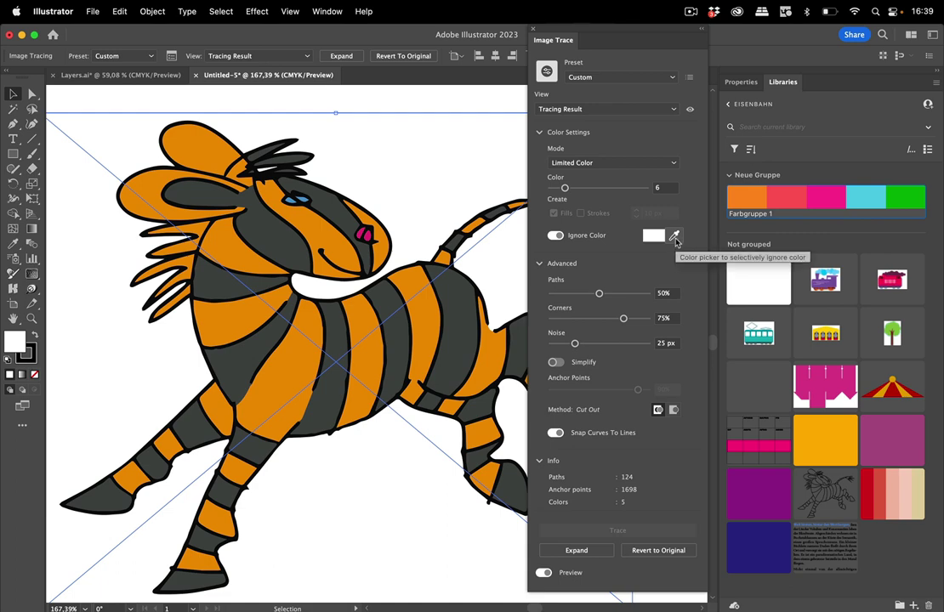
click(674, 237)
click(430, 312)
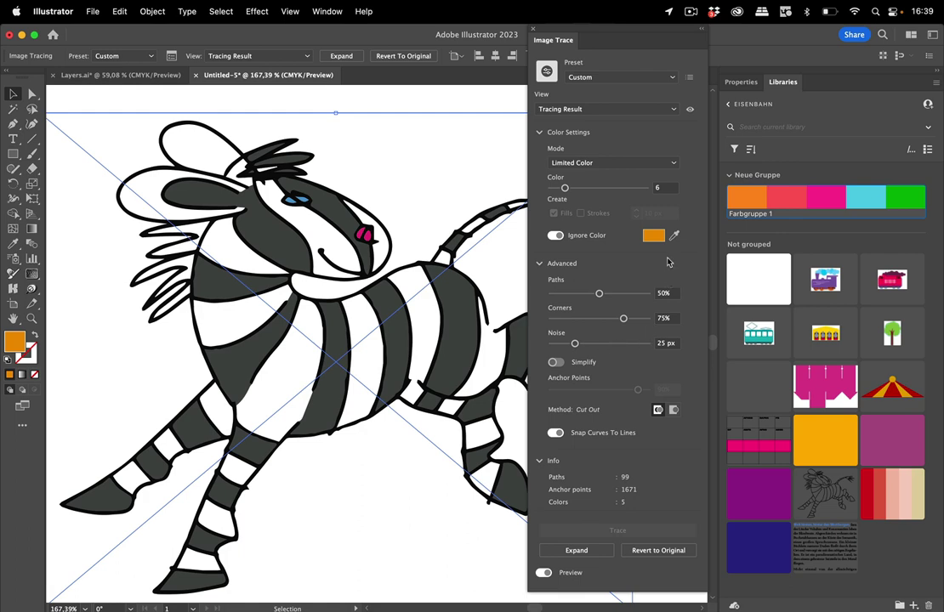
click(556, 235)
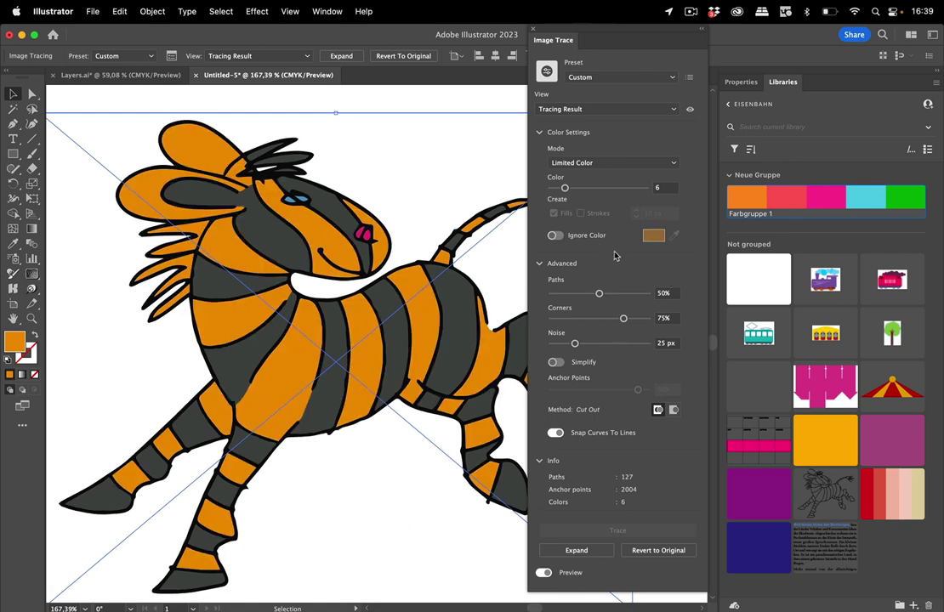
click(557, 362)
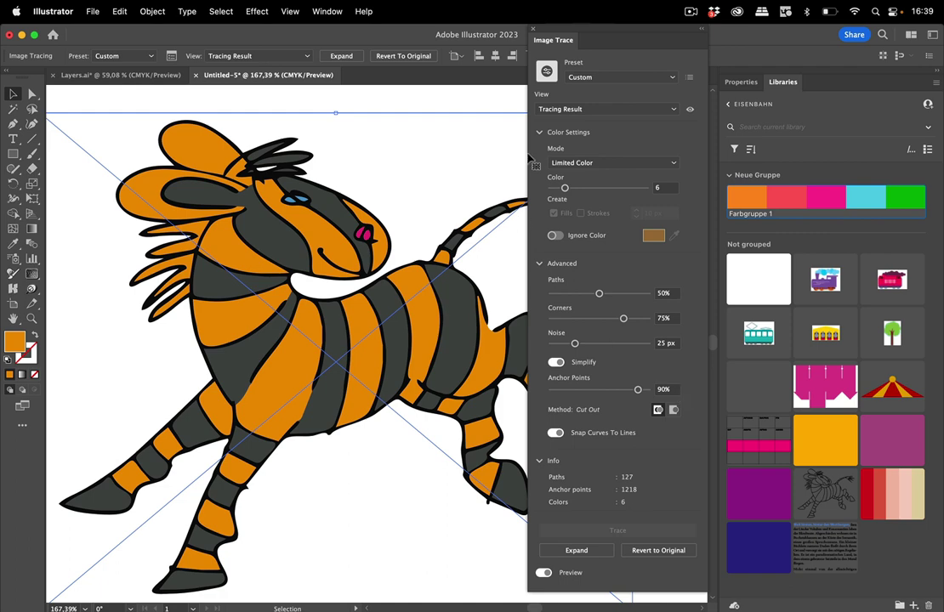
Step: Return to the Layers.ai town illustration and close the Image Trace panel
click(141, 74)
click(533, 29)
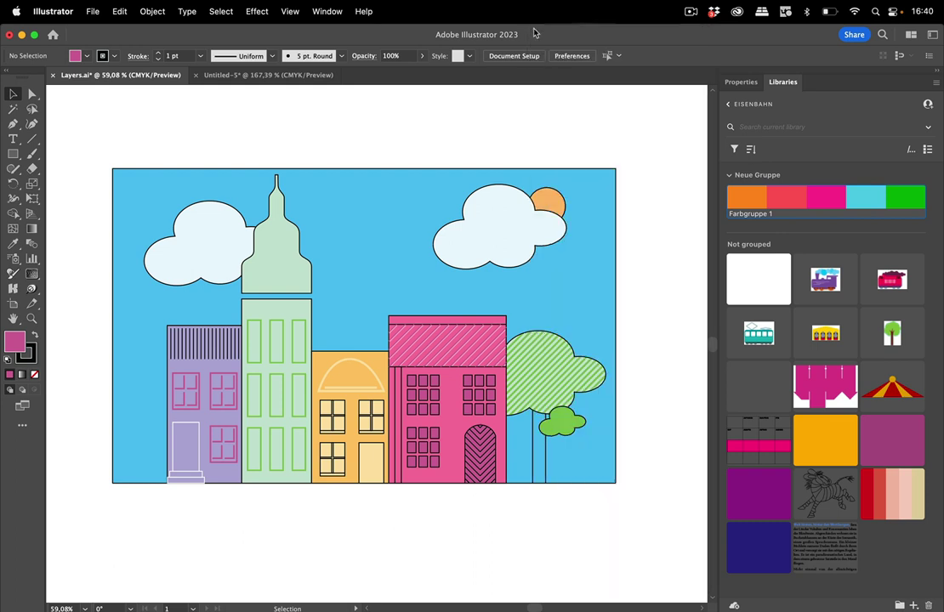
click(94, 13)
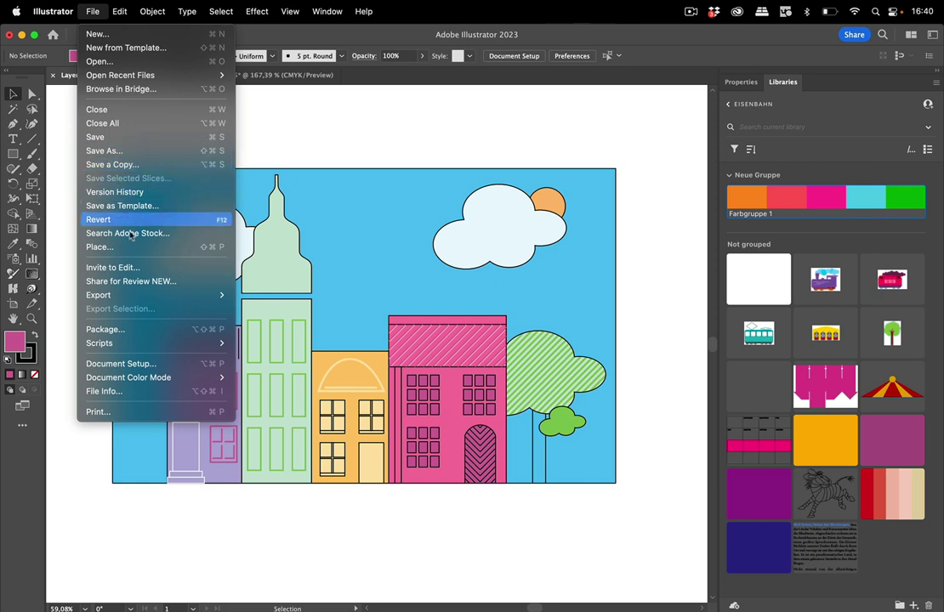
mouse_move(209, 295)
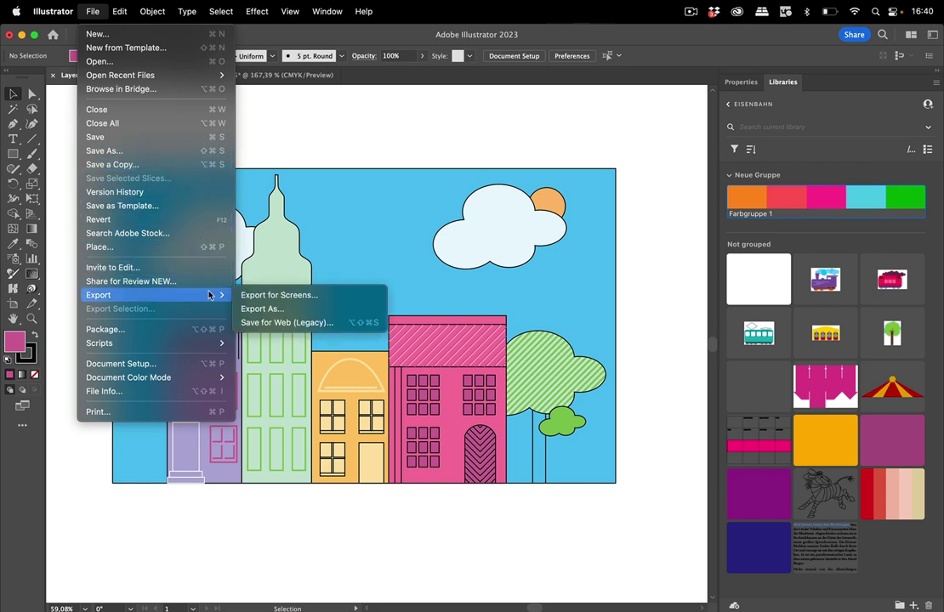
click(255, 295)
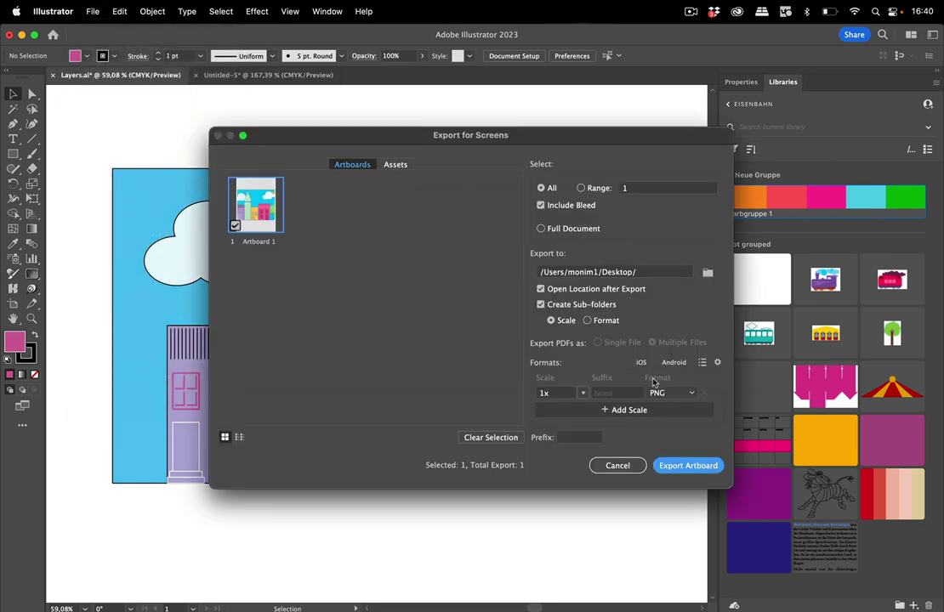
click(676, 394)
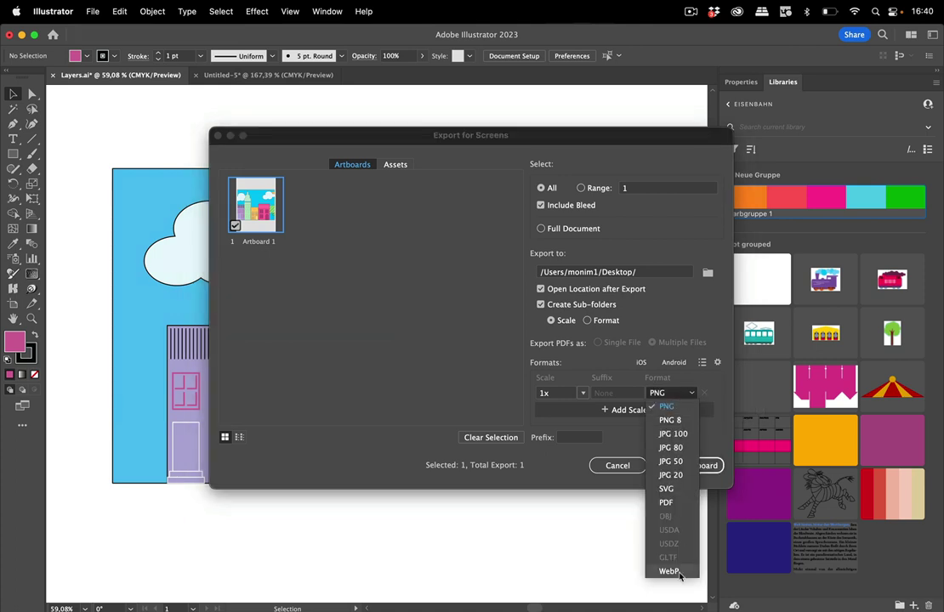
click(719, 367)
click(717, 364)
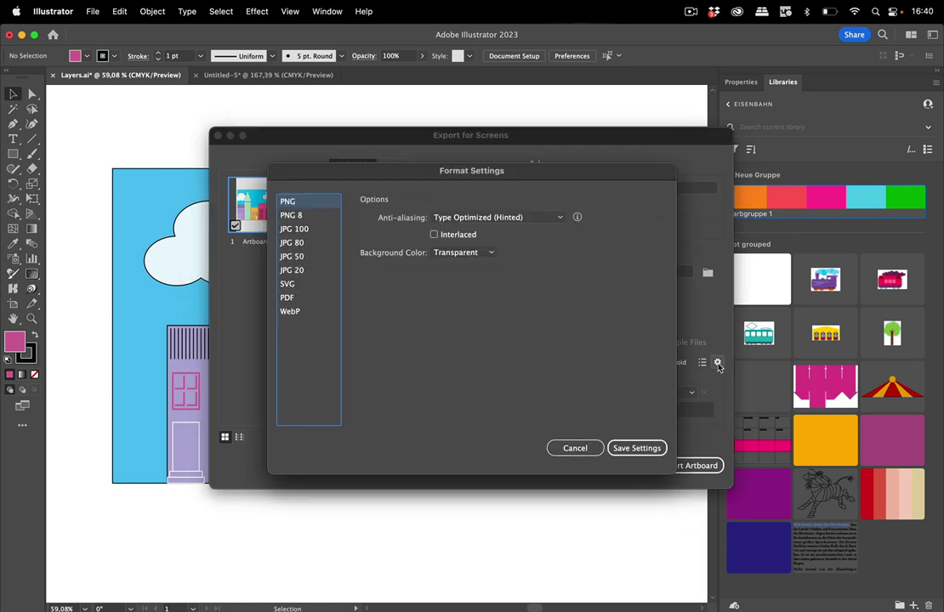
click(306, 230)
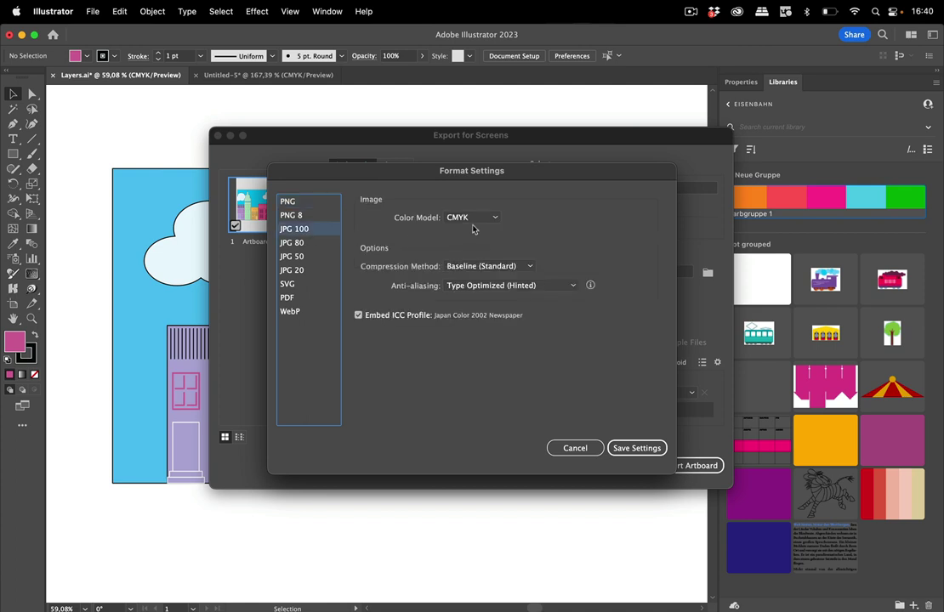
click(474, 218)
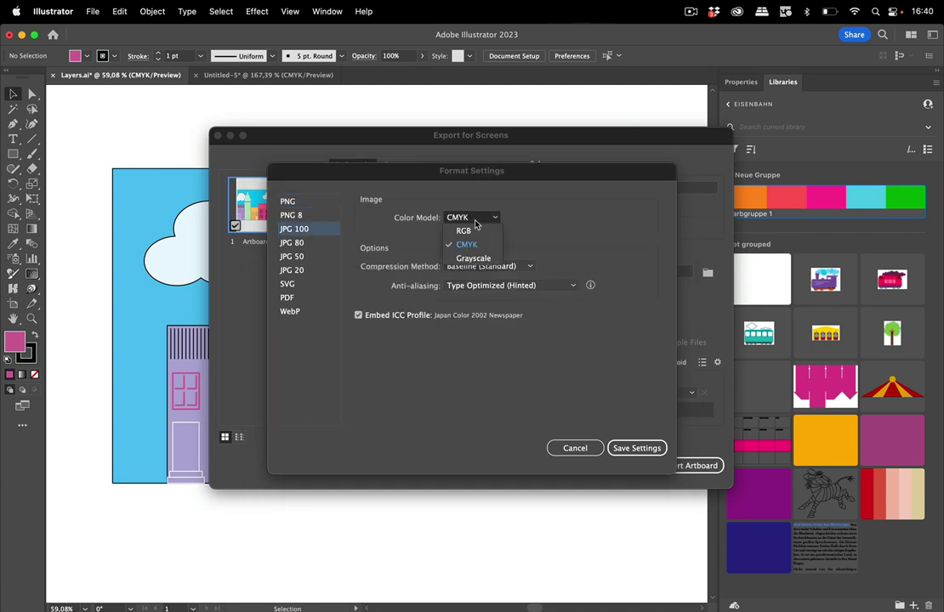
click(557, 215)
click(574, 448)
click(613, 466)
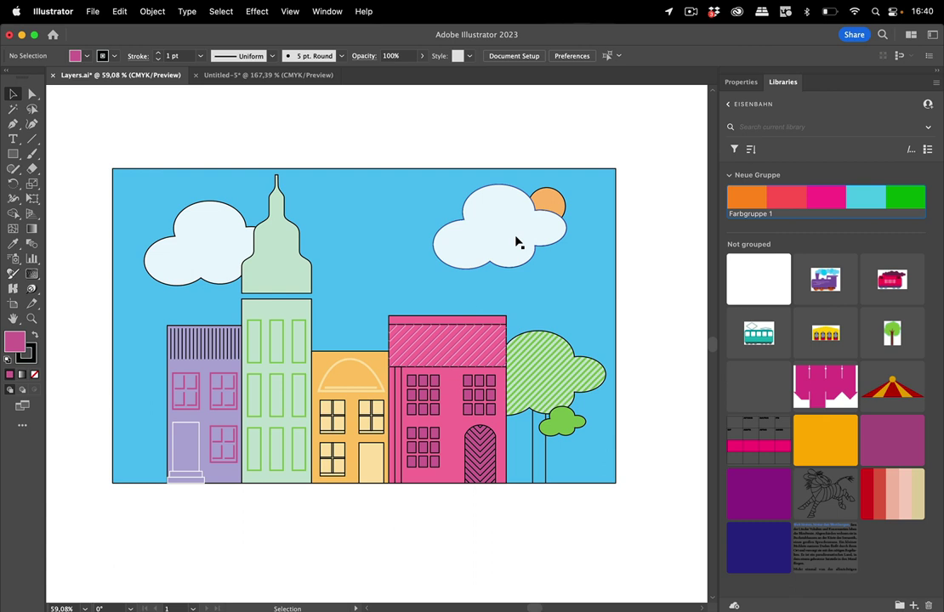
click(292, 277)
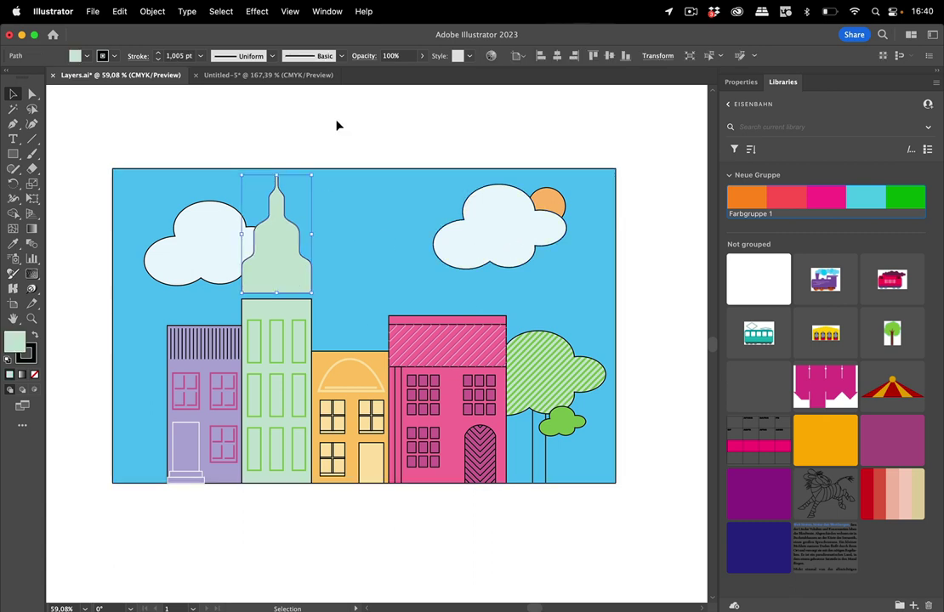
click(335, 14)
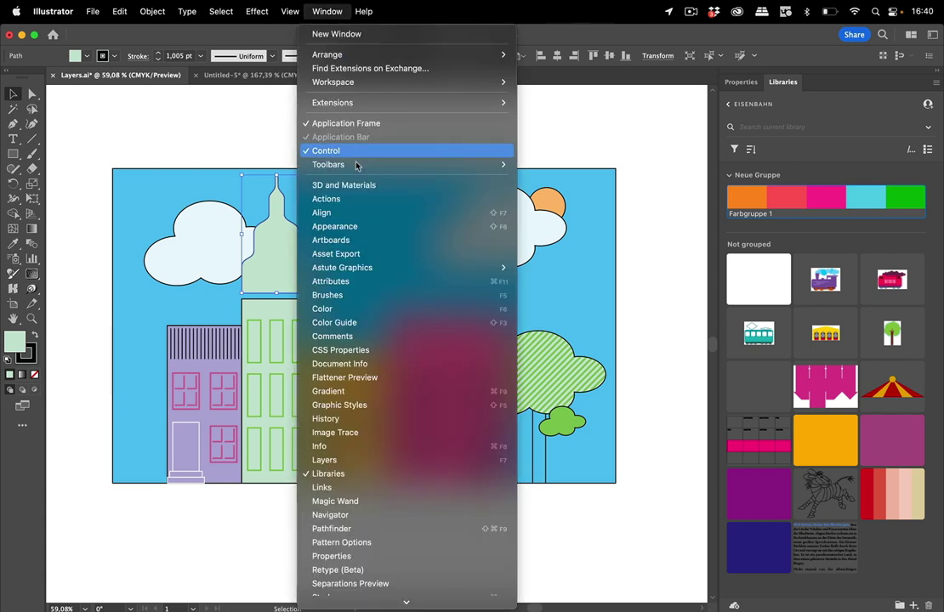
click(364, 287)
click(199, 146)
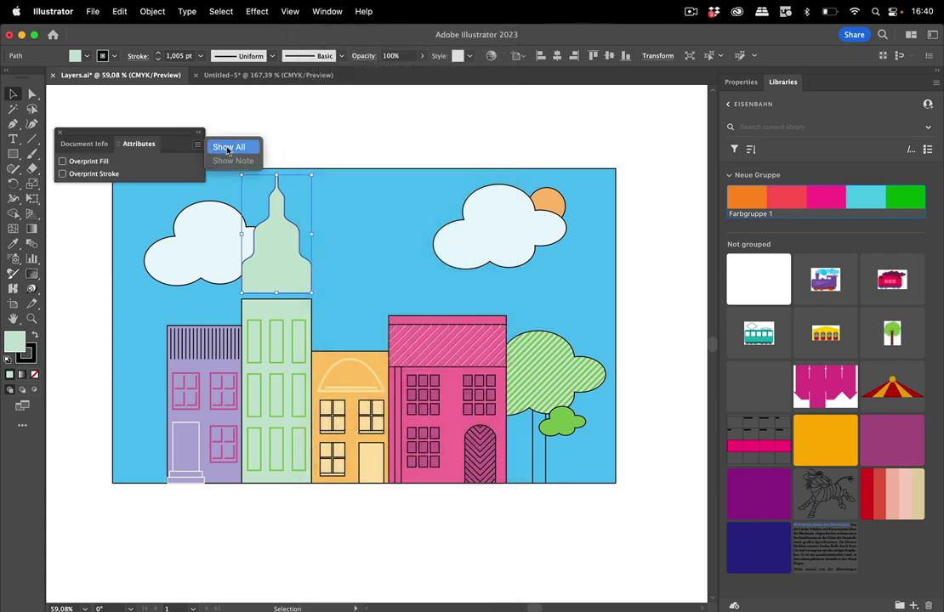
click(226, 148)
click(132, 218)
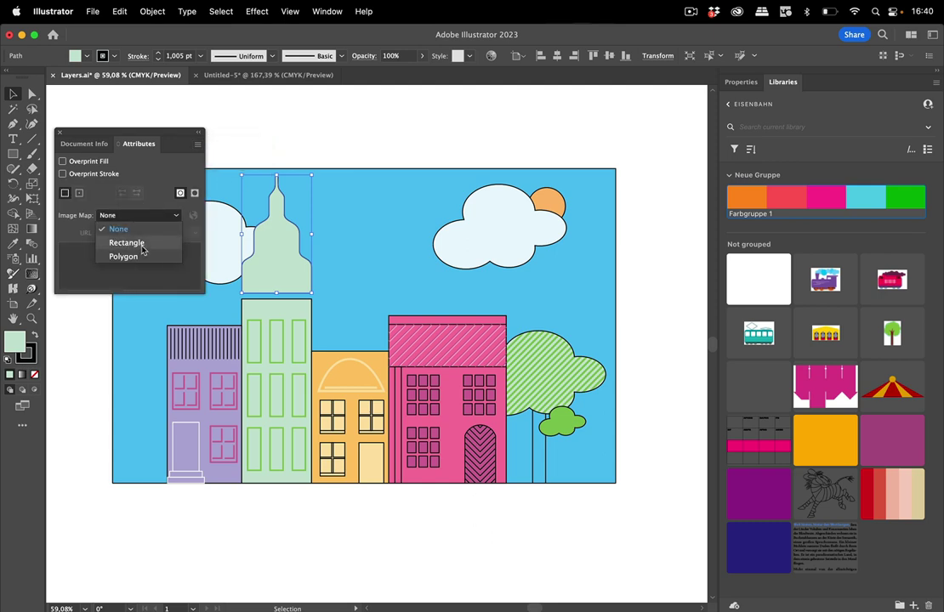
click(142, 244)
click(132, 232)
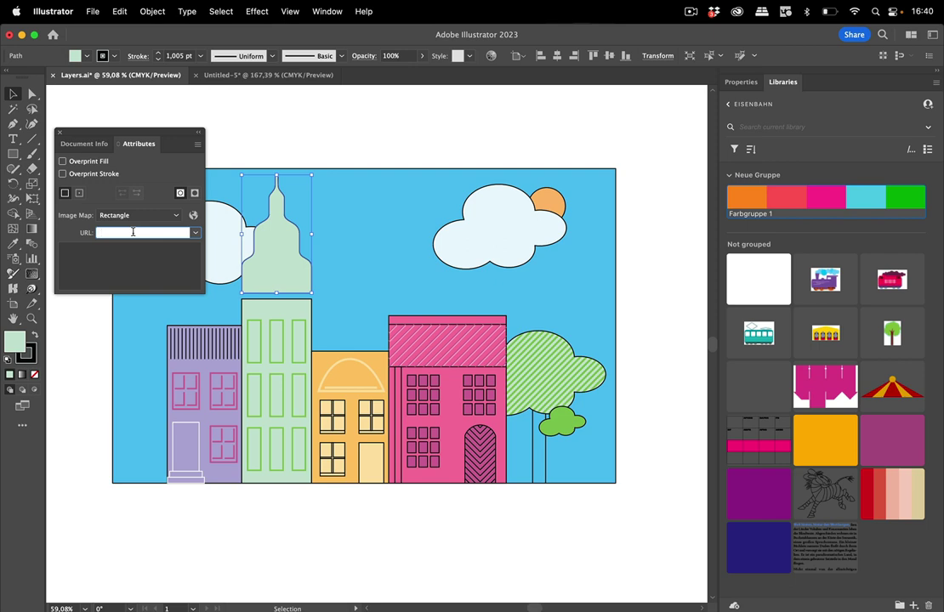
text(https://vektorgarten.de)
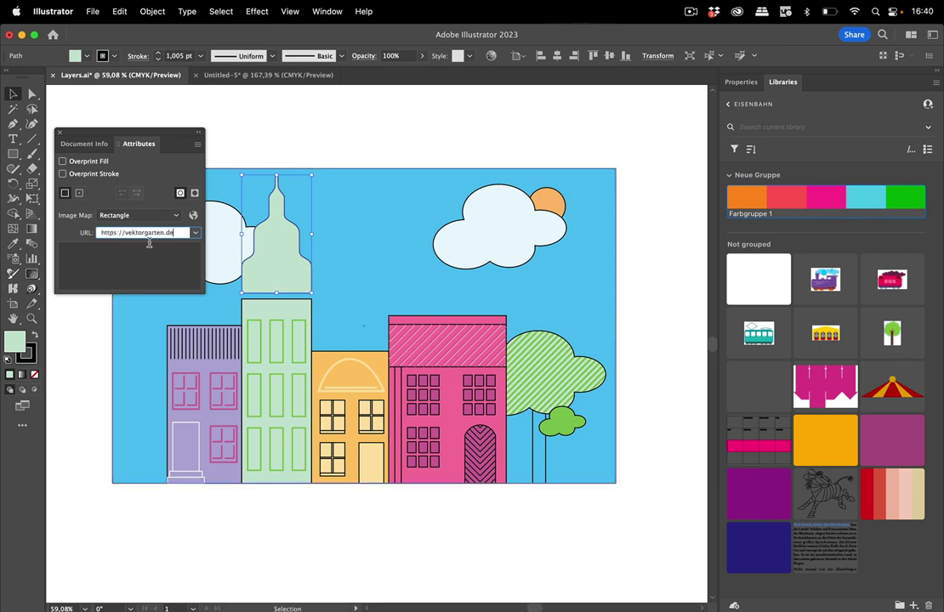
key(Return)
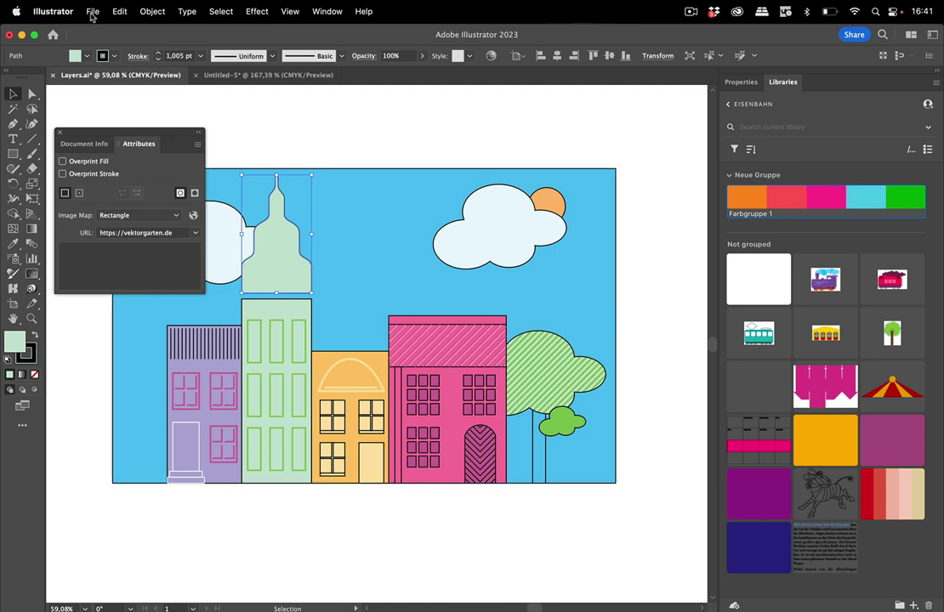
Step: Save the drawing as Layers.pdf in Adobe PDF format
click(92, 12)
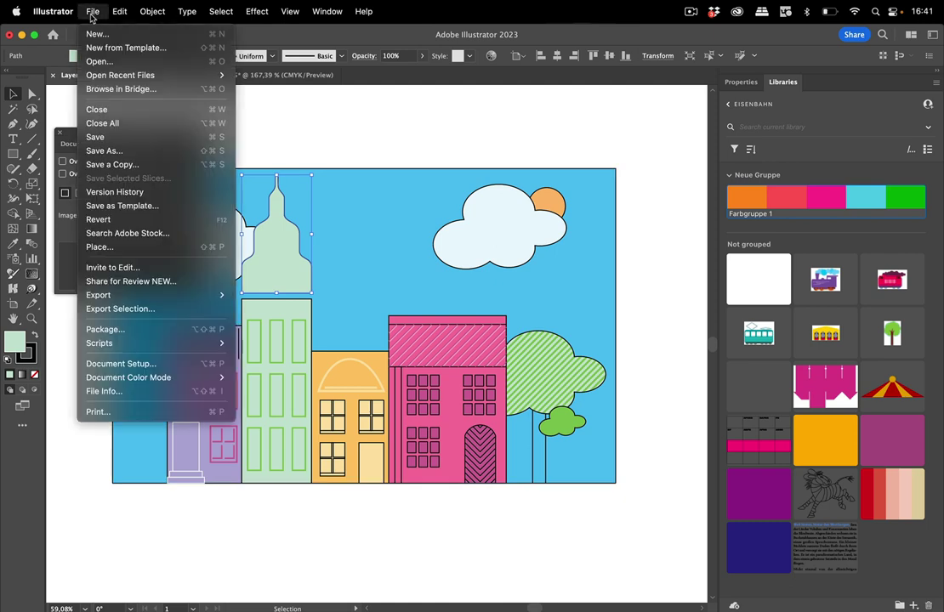
click(104, 150)
click(551, 315)
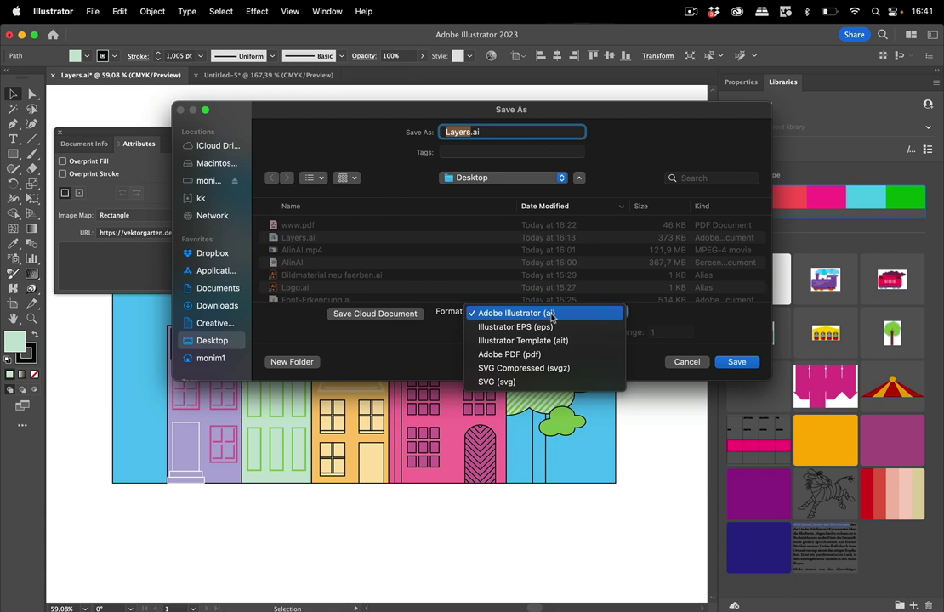
click(545, 356)
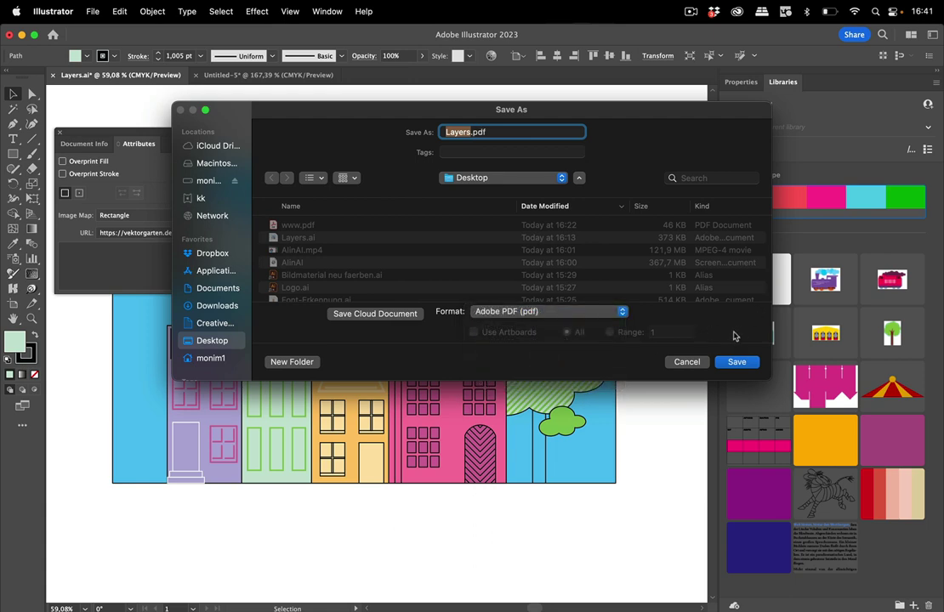
click(735, 362)
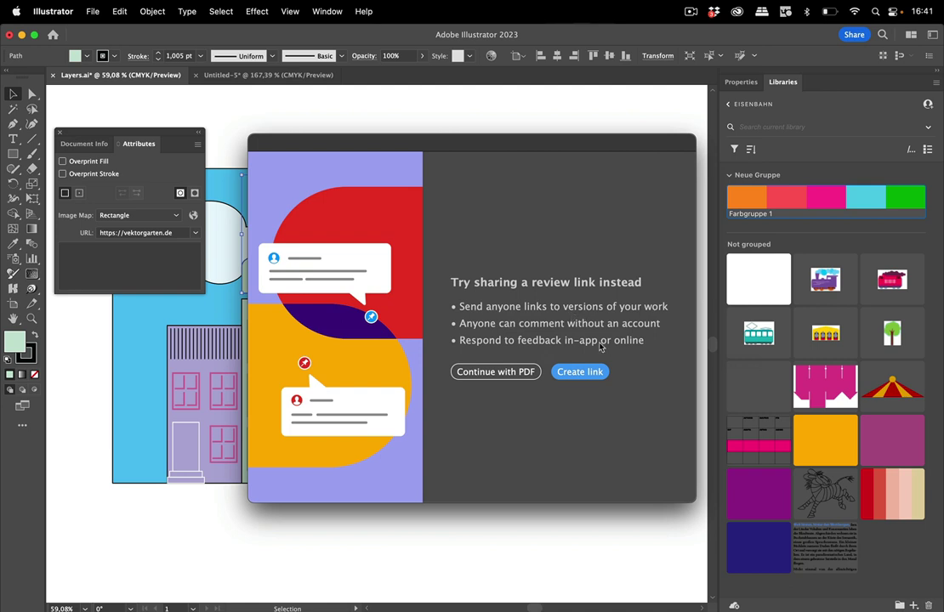
Step: Finish the PDF save with View PDF after Saving enabled, then follow the tower's link in Acrobat
click(514, 374)
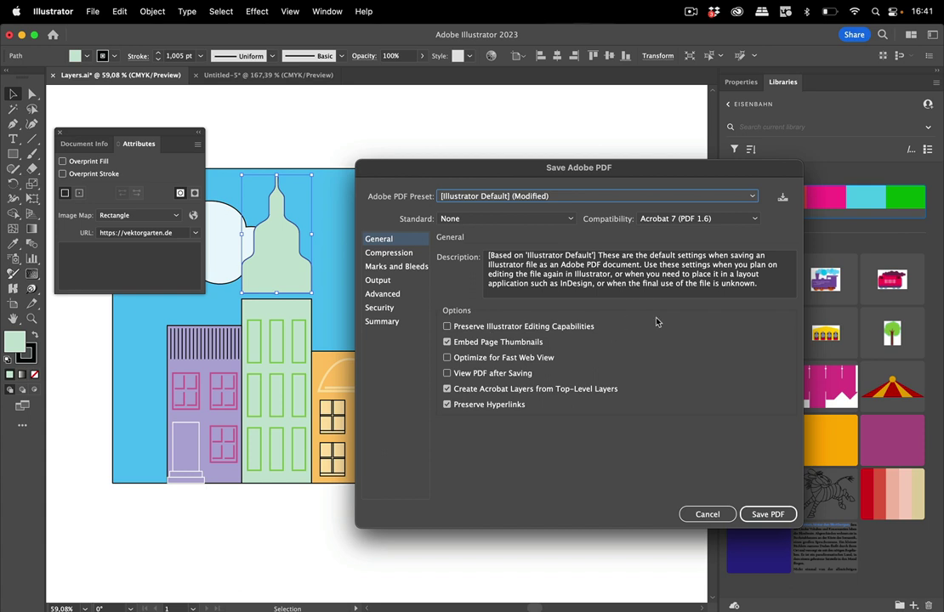
click(504, 375)
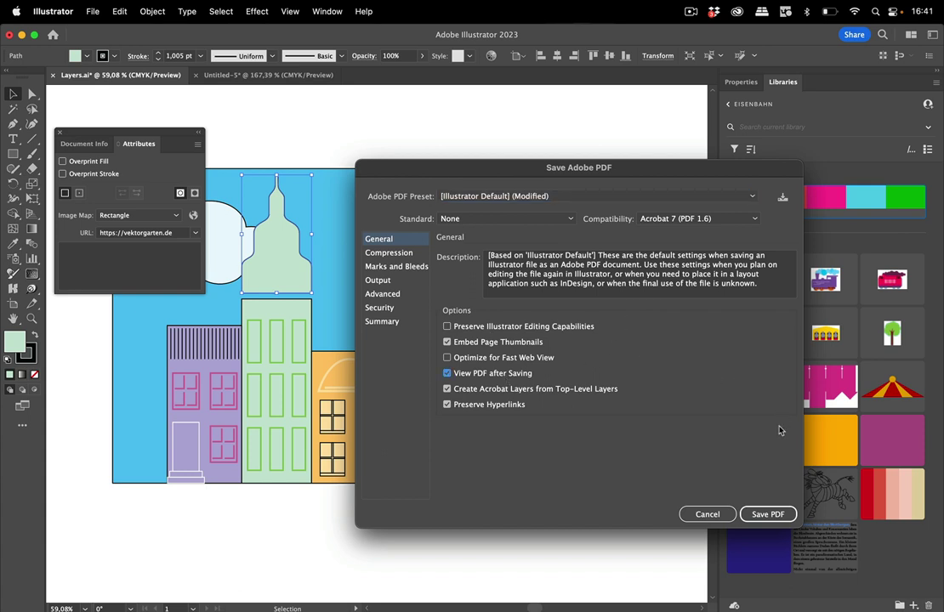
click(767, 515)
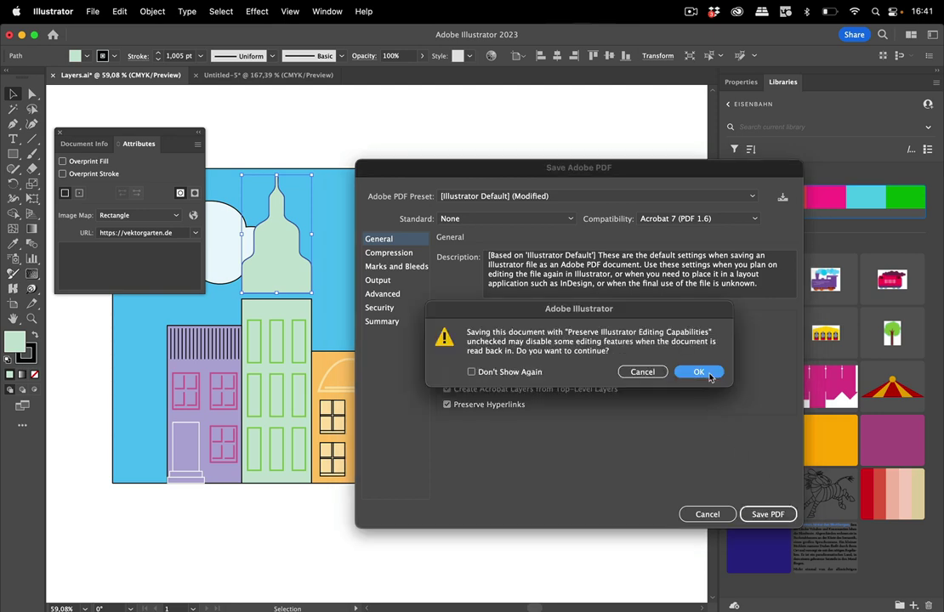
click(698, 372)
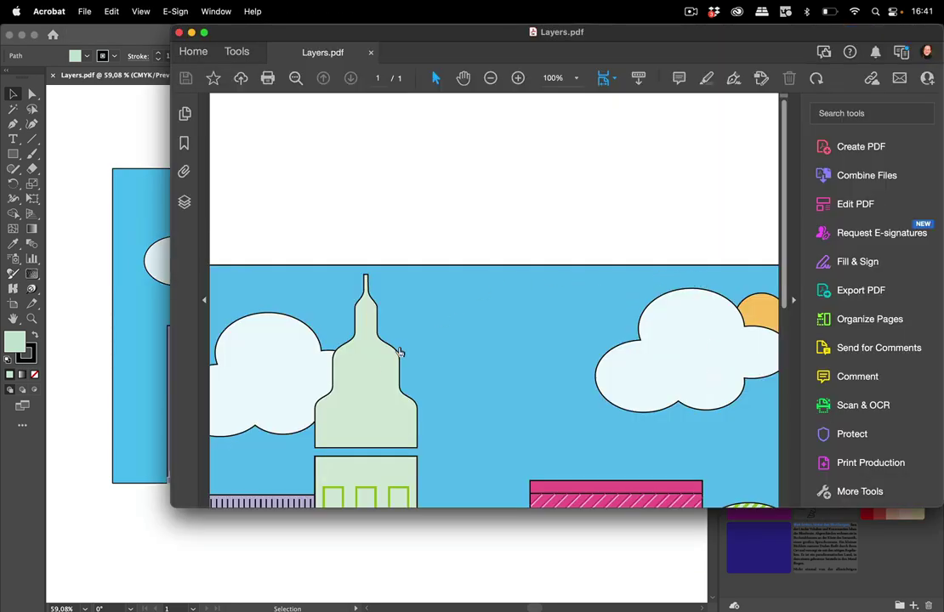
click(375, 390)
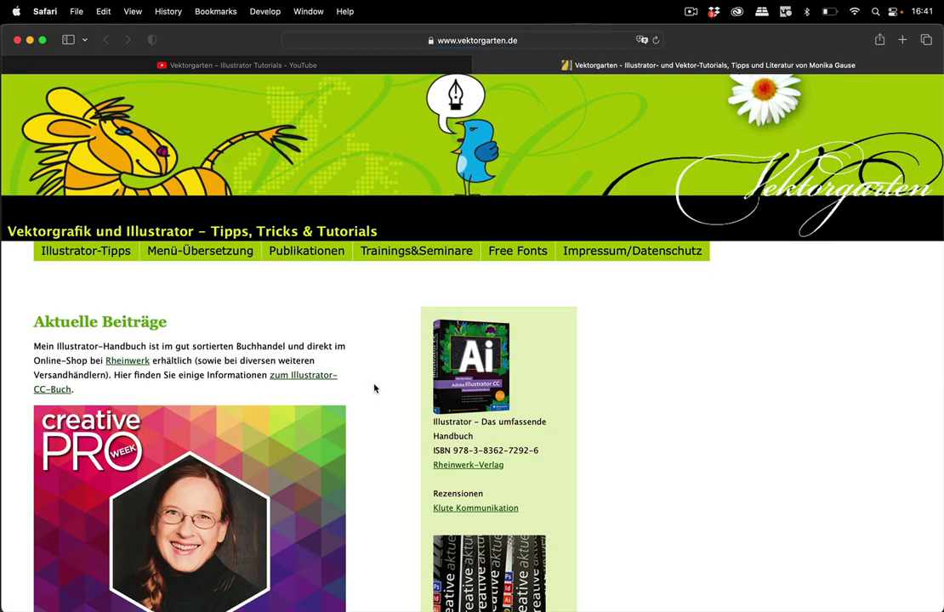